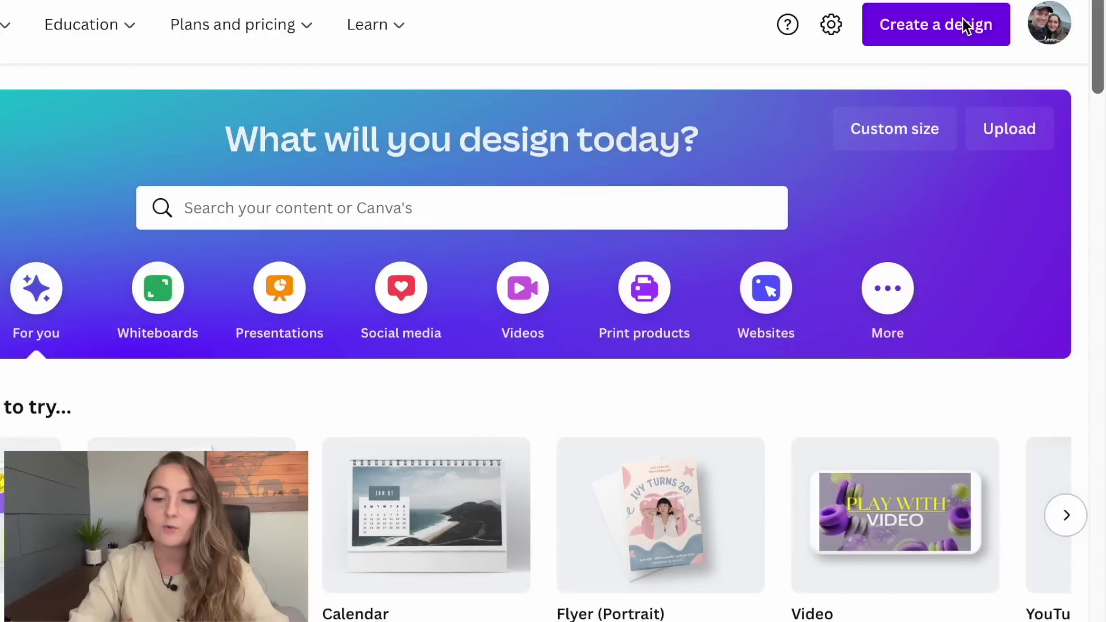
# Create a new blank design with a custom size of 4500 × 5400 px.
pyautogui.click(966, 26)
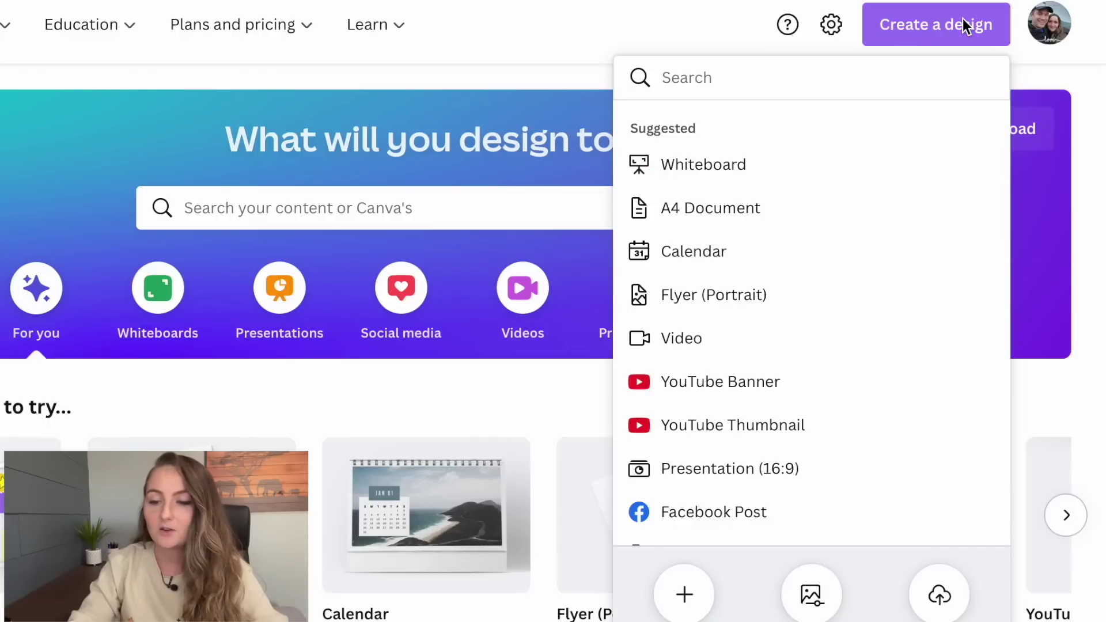
pyautogui.click(683, 596)
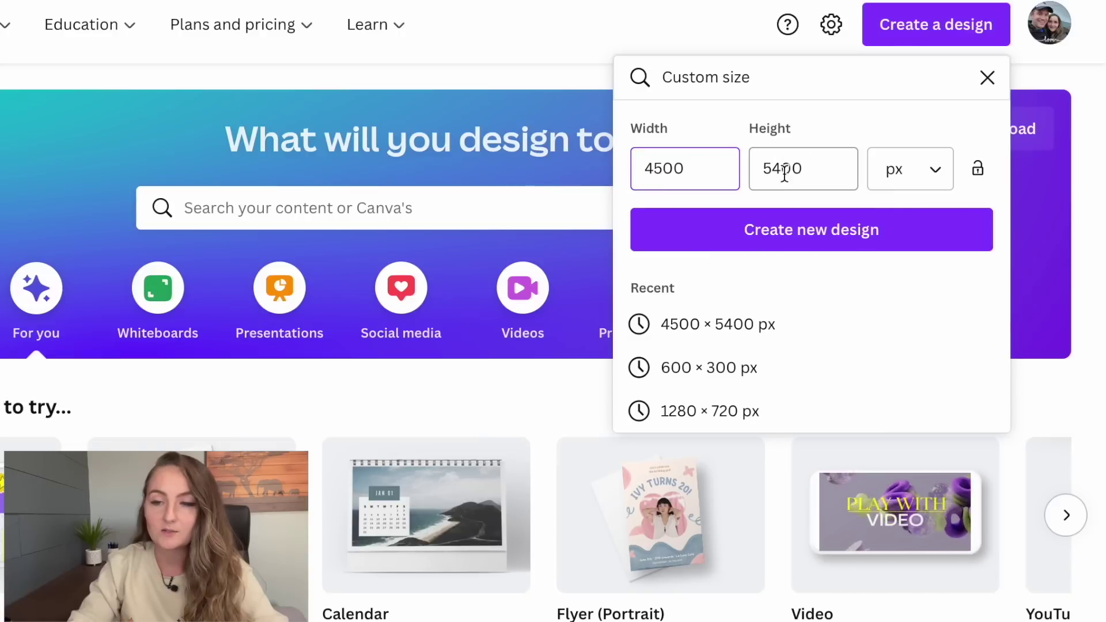
pyautogui.click(800, 230)
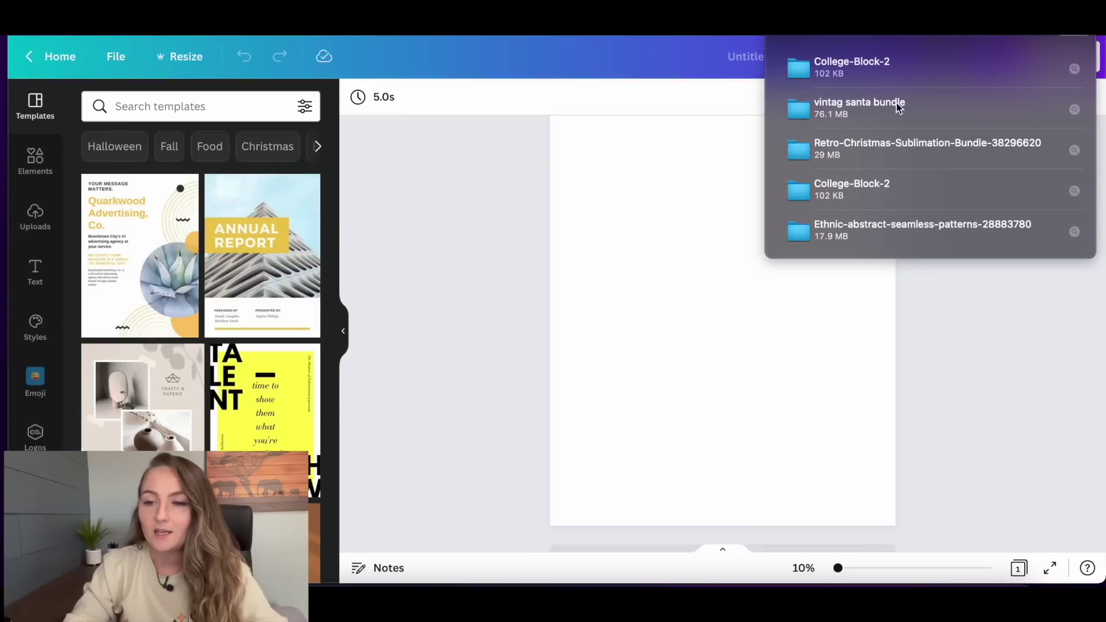
# Upload 03-Christmas-1.png from the Retro-Christmas-Sublimation-Bundle folder and Santa5.png from the vintag santa bundle folder into the design's uploads.
pyautogui.click(922, 153)
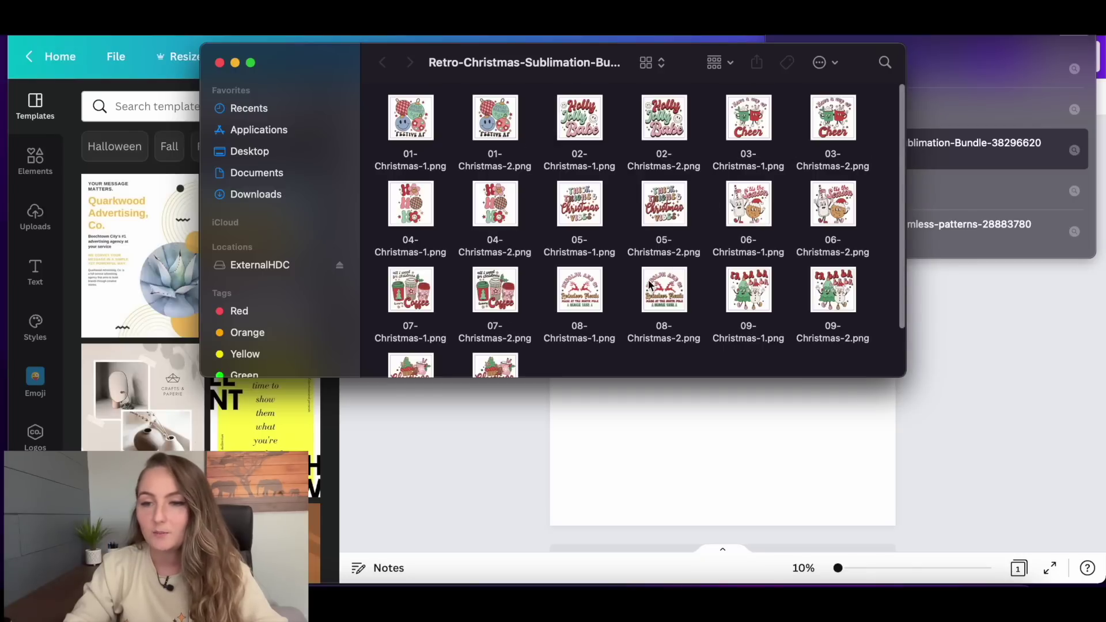
pyautogui.click(761, 126)
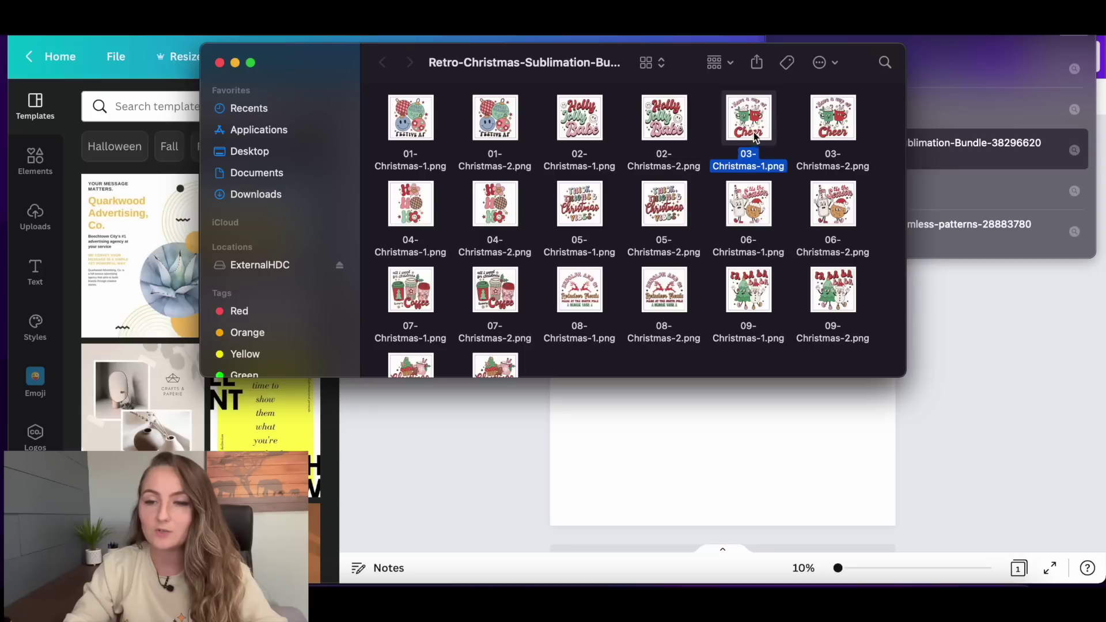
pyautogui.moveTo(755, 122); pyautogui.dragTo(150, 310)
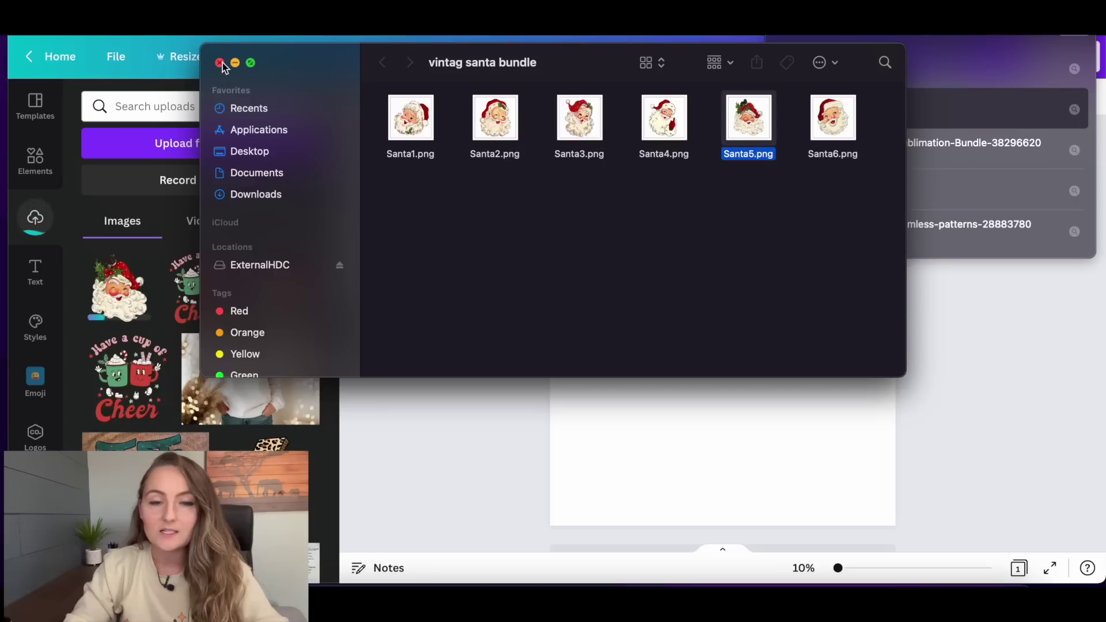
pyautogui.click(220, 62)
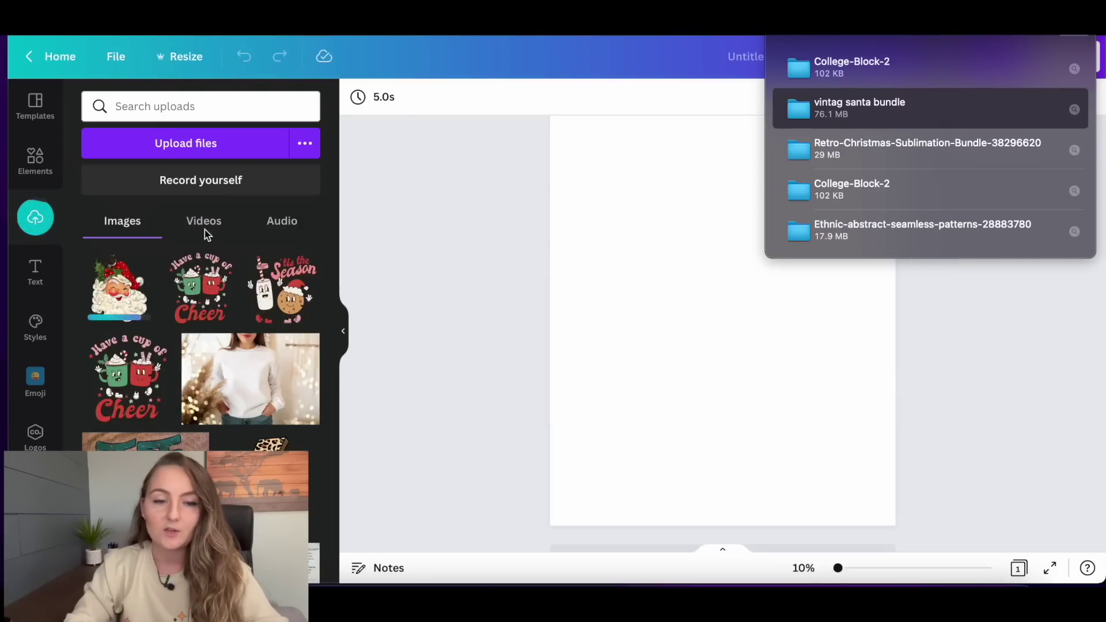
# Upload the College Block 2.0 3D Extrude, F and Outlnes F font files to the brand kit and confirm the usage rights.
pyautogui.click(35, 275)
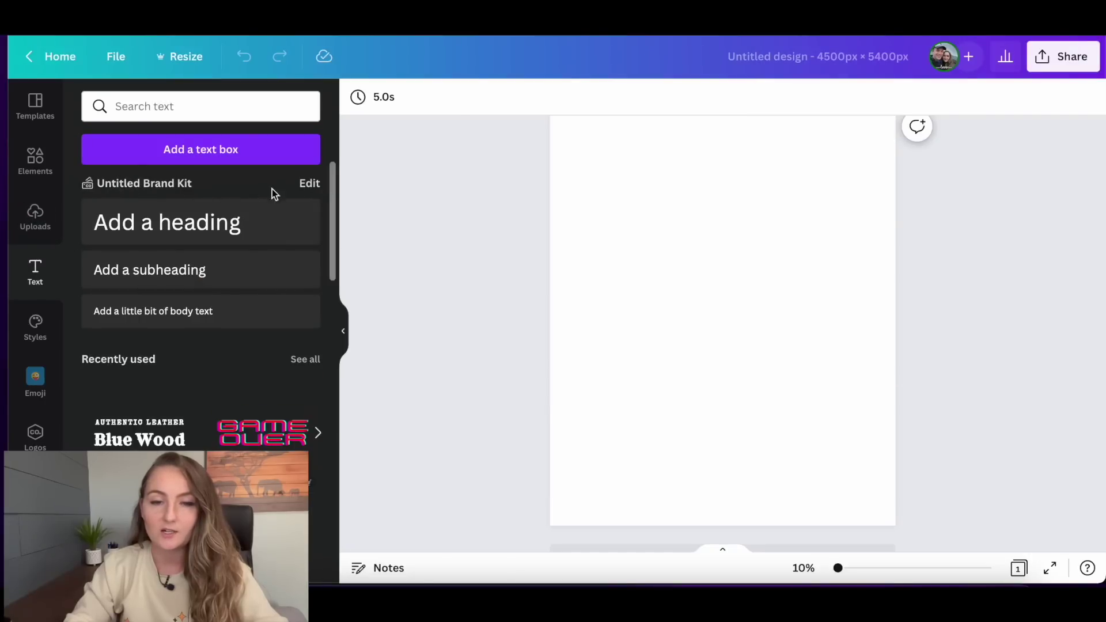
pyautogui.click(310, 184)
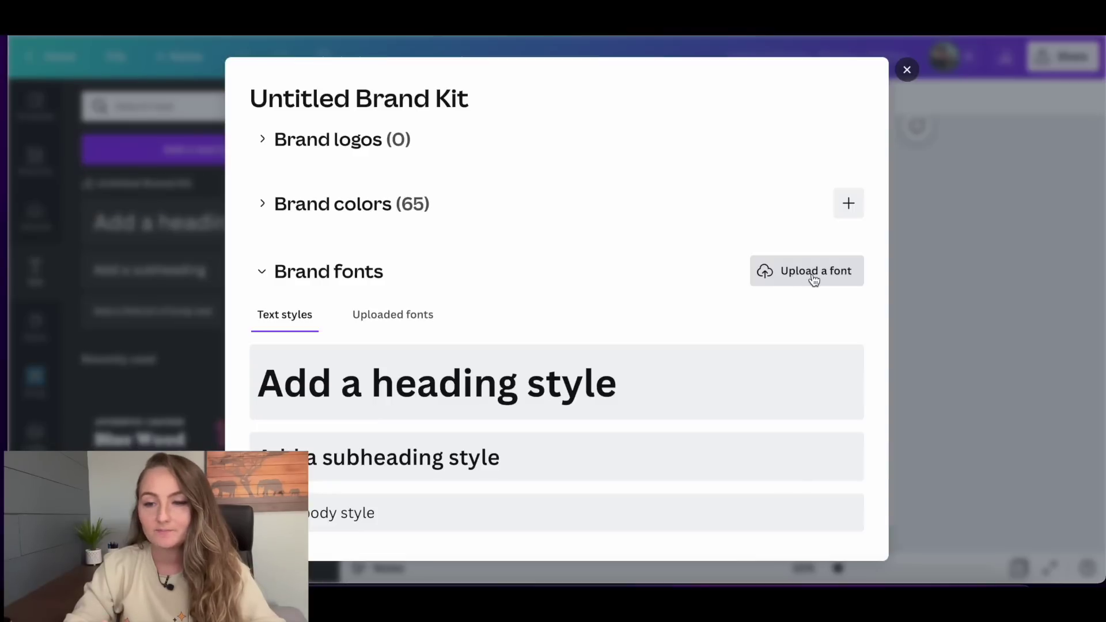
pyautogui.click(815, 280)
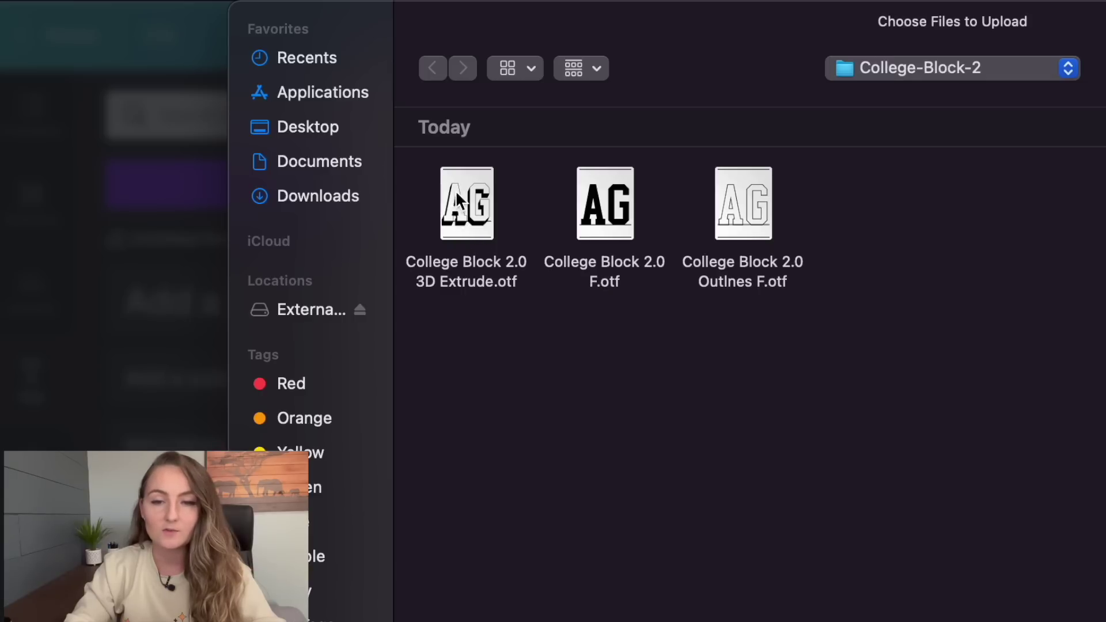
pyautogui.click(483, 225)
pyautogui.keyDown('super'); pyautogui.click(608, 223); pyautogui.keyUp('super')
pyautogui.keyDown('super'); pyautogui.click(740, 223); pyautogui.keyUp('super')
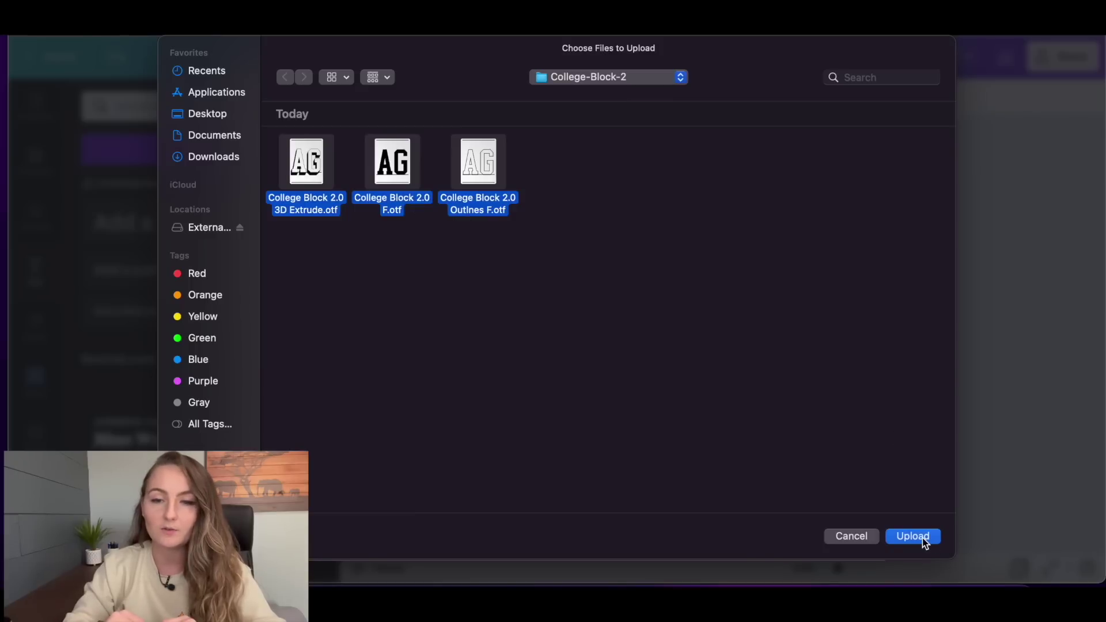
pyautogui.click(922, 538)
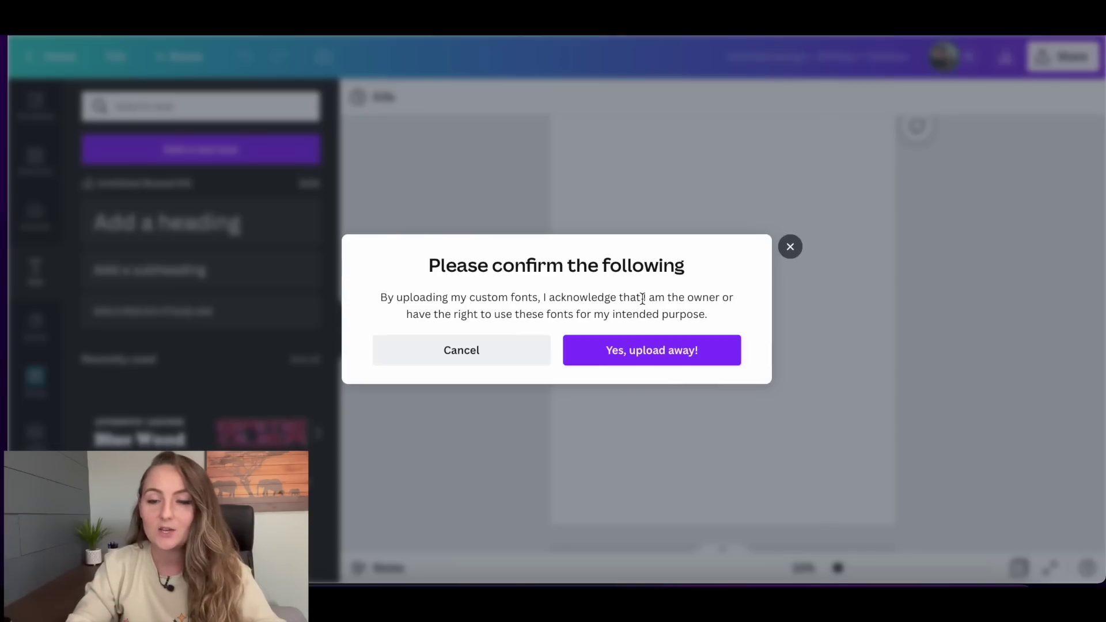
pyautogui.click(692, 352)
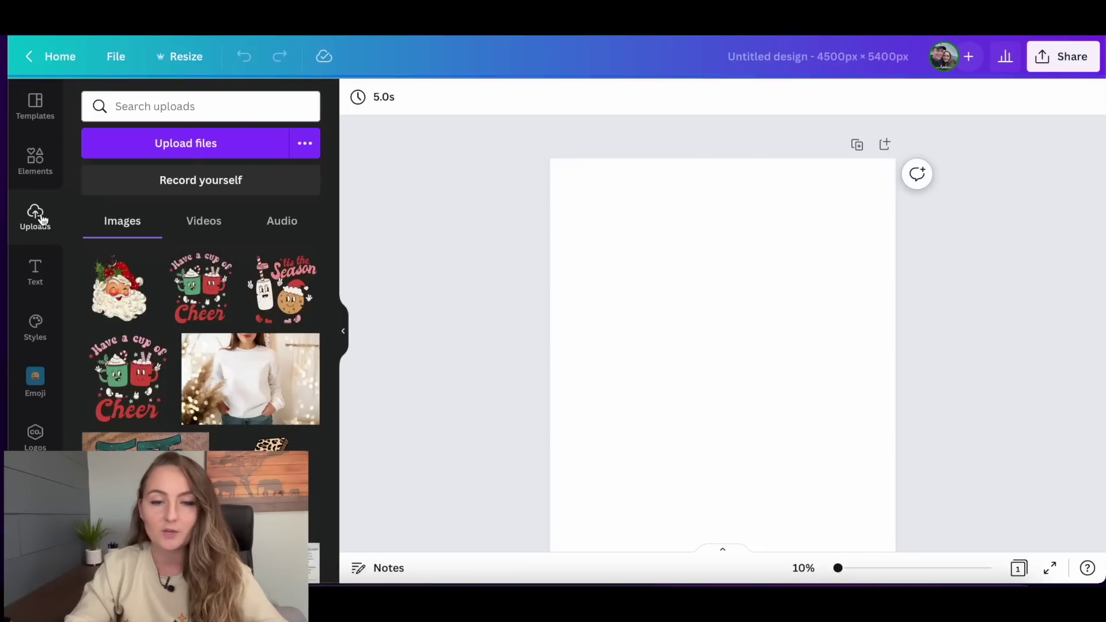
# Place the uploaded "Have a cup of Cheer" graphic on the page, enlarge it and align it centred at the page's top edge.
pyautogui.moveTo(191, 297); pyautogui.dragTo(613, 254)
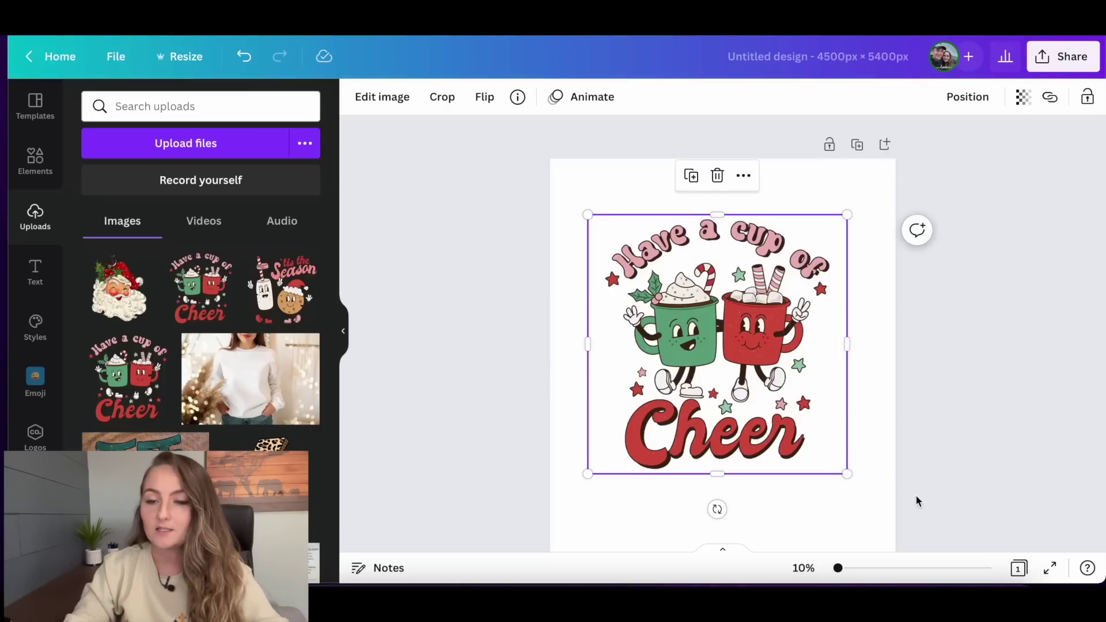
pyautogui.moveTo(863, 486); pyautogui.dragTo(909, 538)
pyautogui.moveTo(801, 420); pyautogui.dragTo(775, 367)
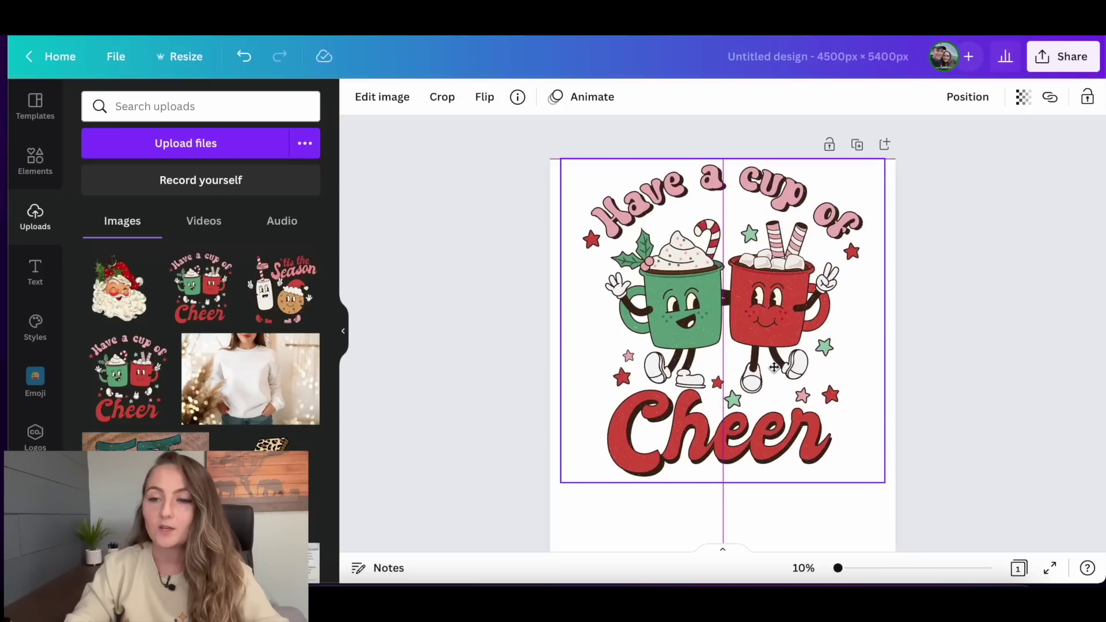
pyautogui.click(968, 97)
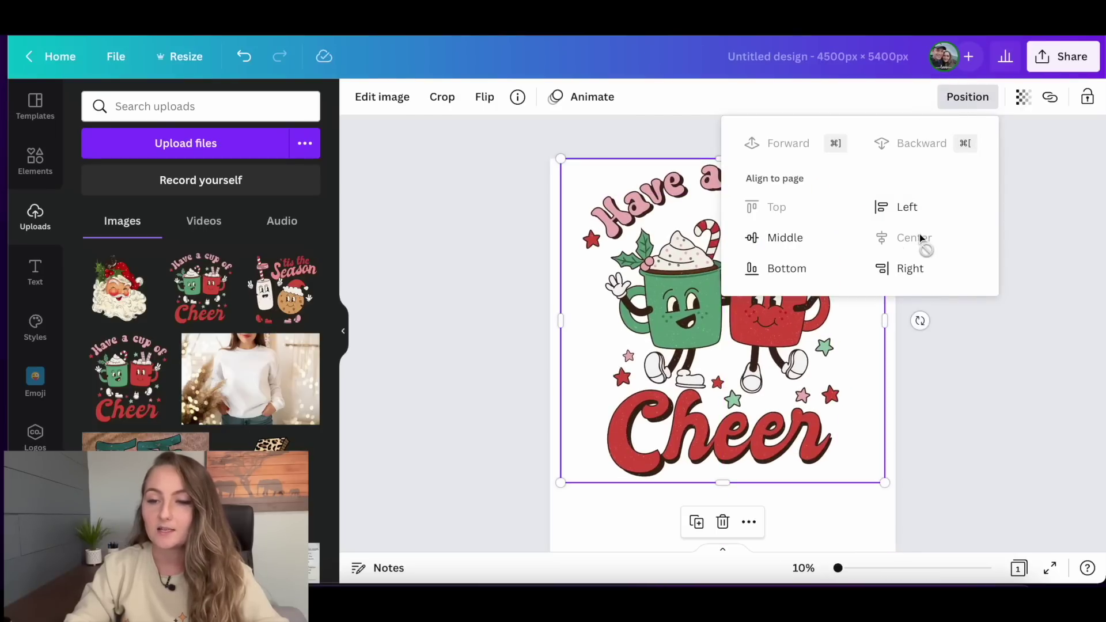
pyautogui.click(983, 327)
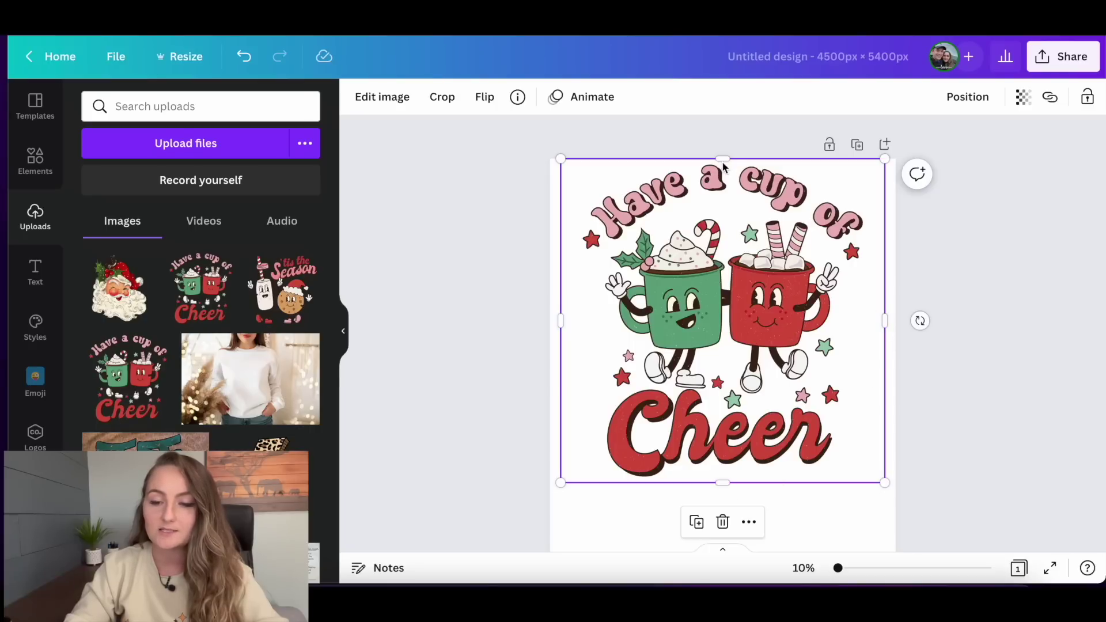
# Try cropping the word "Cheer" off the bottom of the graphic and restore the full image.
pyautogui.moveTo(723, 483); pyautogui.dragTo(723, 392)
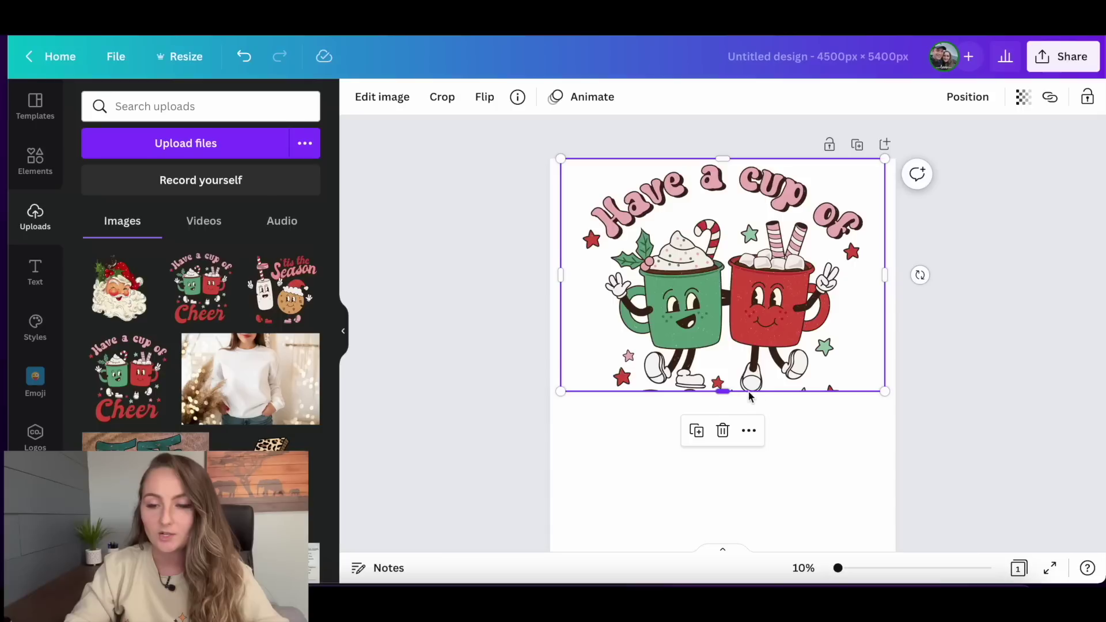
pyautogui.moveTo(725, 394); pyautogui.dragTo(724, 486)
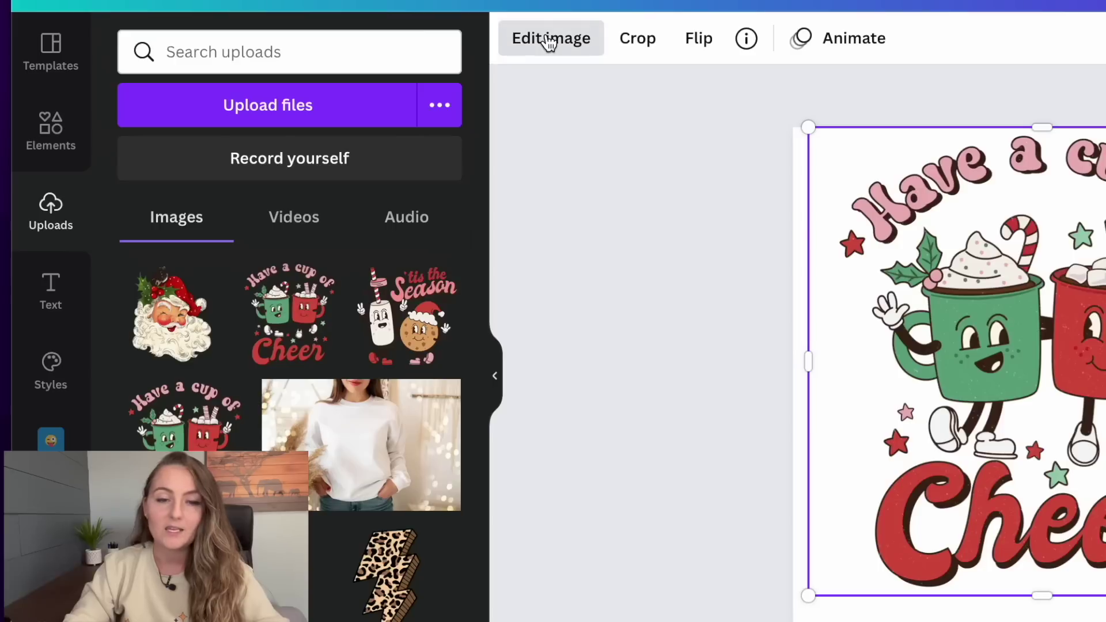
# Remove the background of the "Have a cup of Cheer" graphic with Background Remover.
pyautogui.click(380, 98)
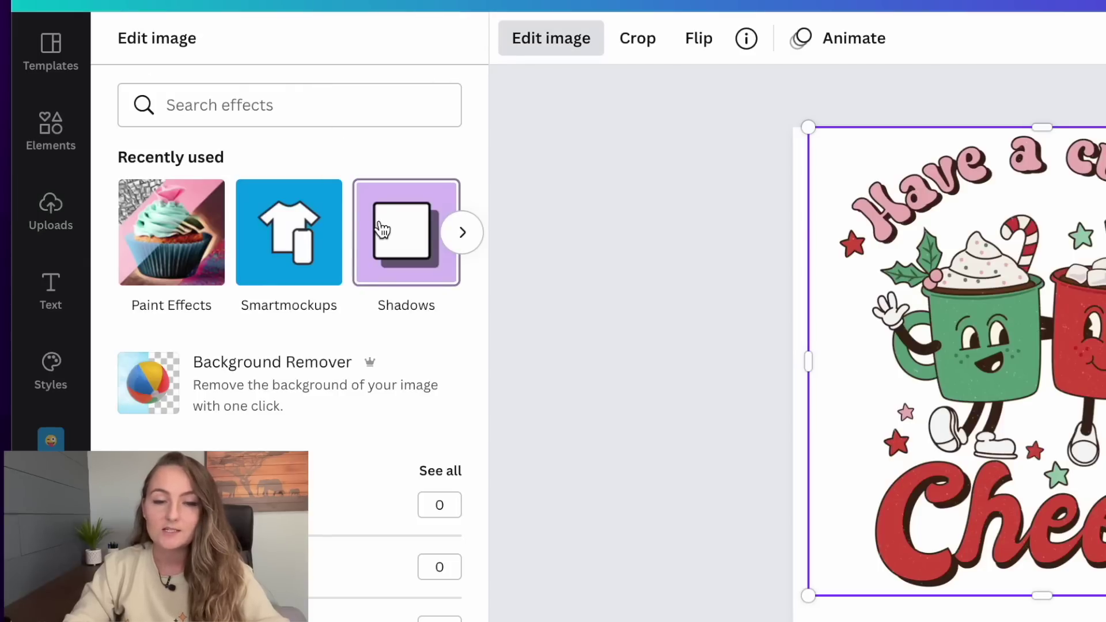
pyautogui.click(248, 369)
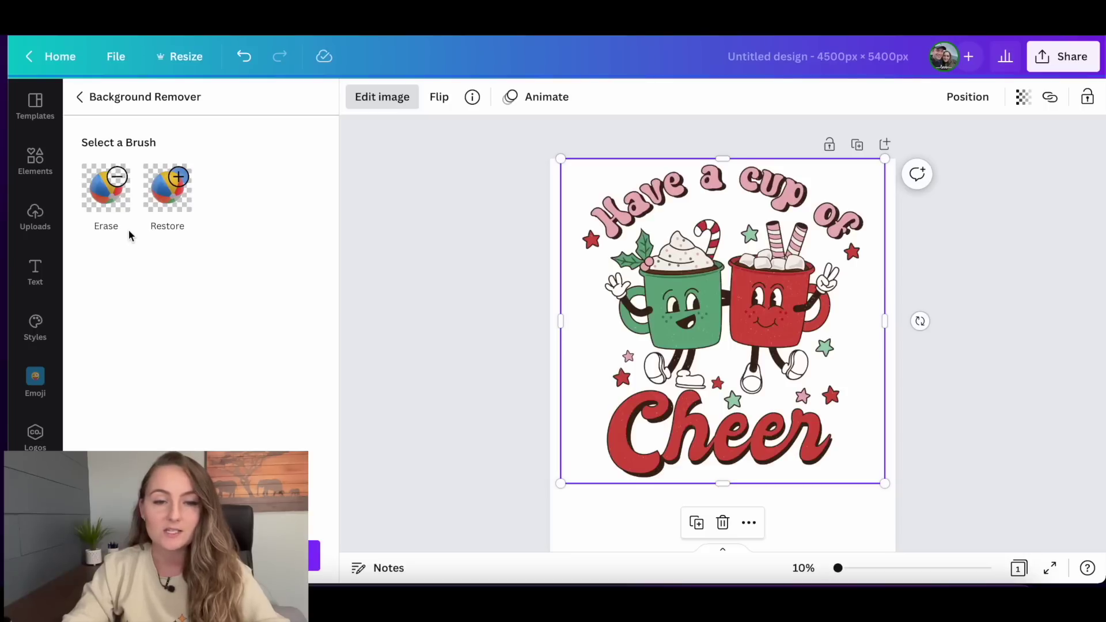
# Erase the "Have a cup of" and "Cheer" lettering with a size 25 brush and move the mug graphic slightly lower on the page.
pyautogui.click(105, 202)
pyautogui.moveTo(139, 277)
pyautogui.mouseDown()
pyautogui.moveTo(236, 279)
pyautogui.moveTo(152, 281)
pyautogui.mouseUp()
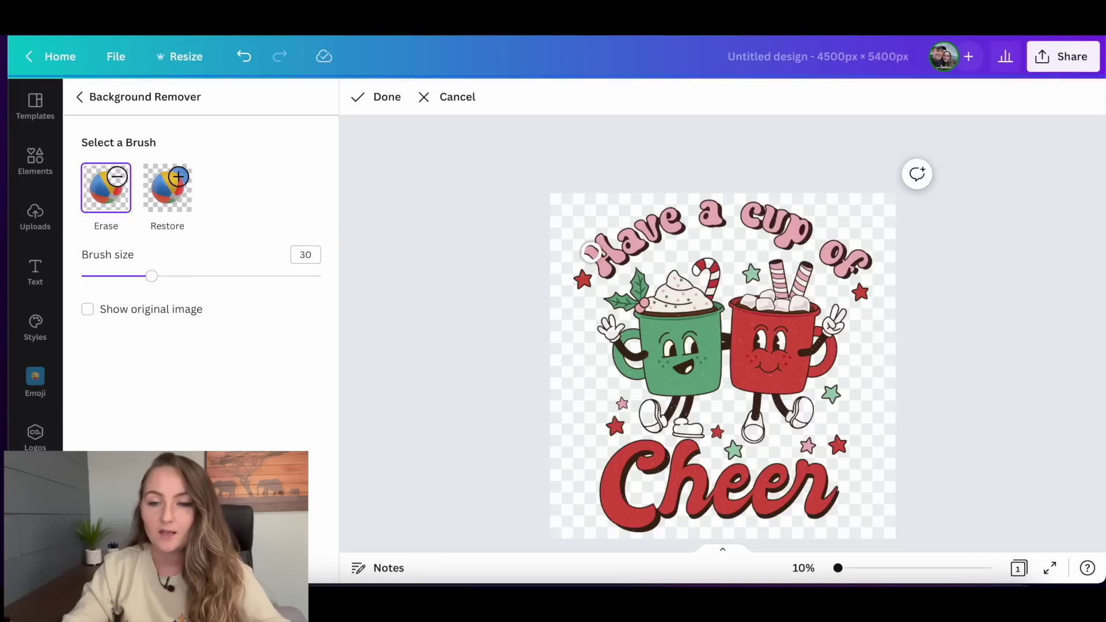
pyautogui.moveTo(584, 247)
pyautogui.mouseDown()
pyautogui.moveTo(608, 268)
pyautogui.moveTo(631, 254)
pyautogui.moveTo(600, 236)
pyautogui.moveTo(697, 208)
pyautogui.moveTo(638, 223)
pyautogui.moveTo(657, 239)
pyautogui.moveTo(647, 241)
pyautogui.moveTo(695, 212)
pyautogui.moveTo(778, 230)
pyautogui.moveTo(840, 297)
pyautogui.mouseUp()
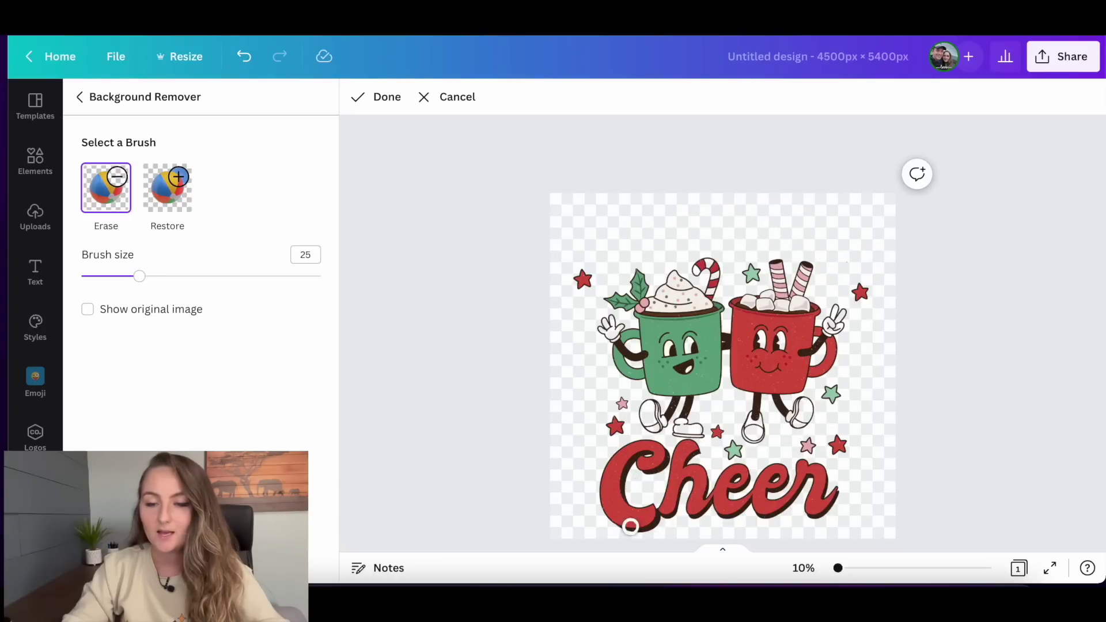
pyautogui.moveTo(602, 518)
pyautogui.mouseDown()
pyautogui.moveTo(680, 535)
pyautogui.moveTo(597, 492)
pyautogui.moveTo(658, 519)
pyautogui.moveTo(596, 504)
pyautogui.moveTo(758, 477)
pyautogui.mouseUp()
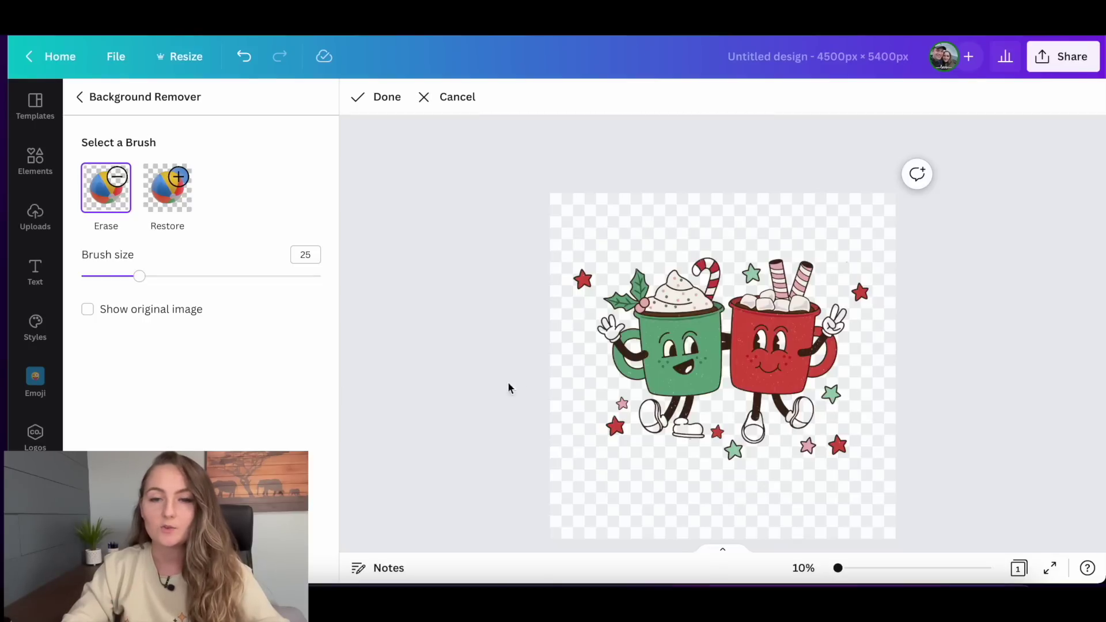
pyautogui.click(378, 97)
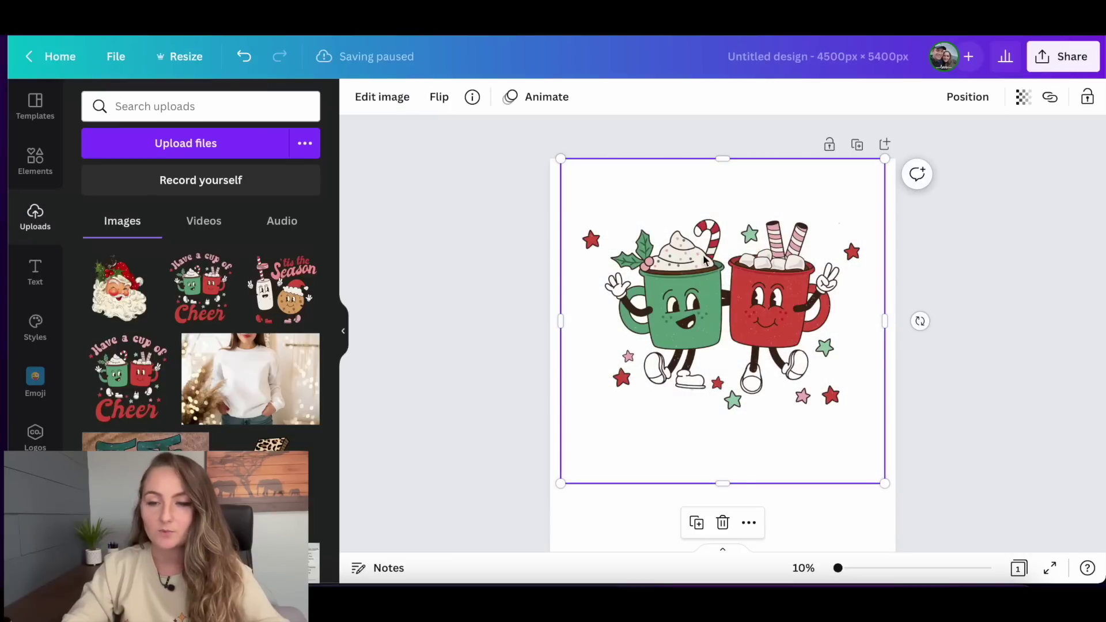
pyautogui.moveTo(702, 283)
pyautogui.mouseDown()
pyautogui.moveTo(703, 317)
pyautogui.moveTo(702, 282)
pyautogui.mouseUp()
pyautogui.click(948, 324)
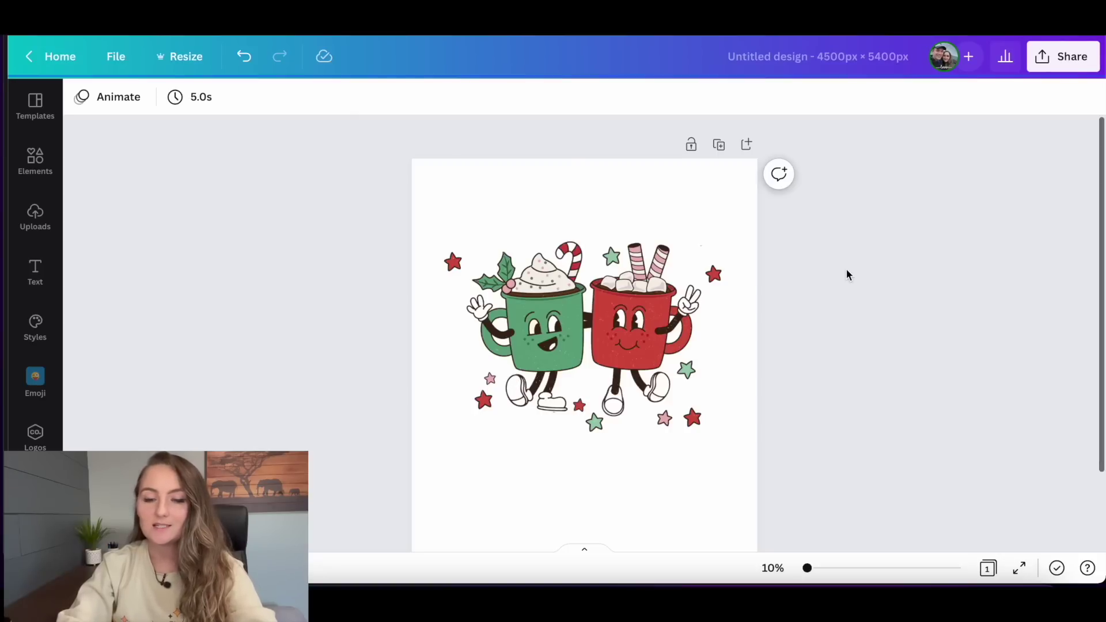
# Add a text box, enlarge it to font size 267 and centre it above the mugs.
pyautogui.press('t')
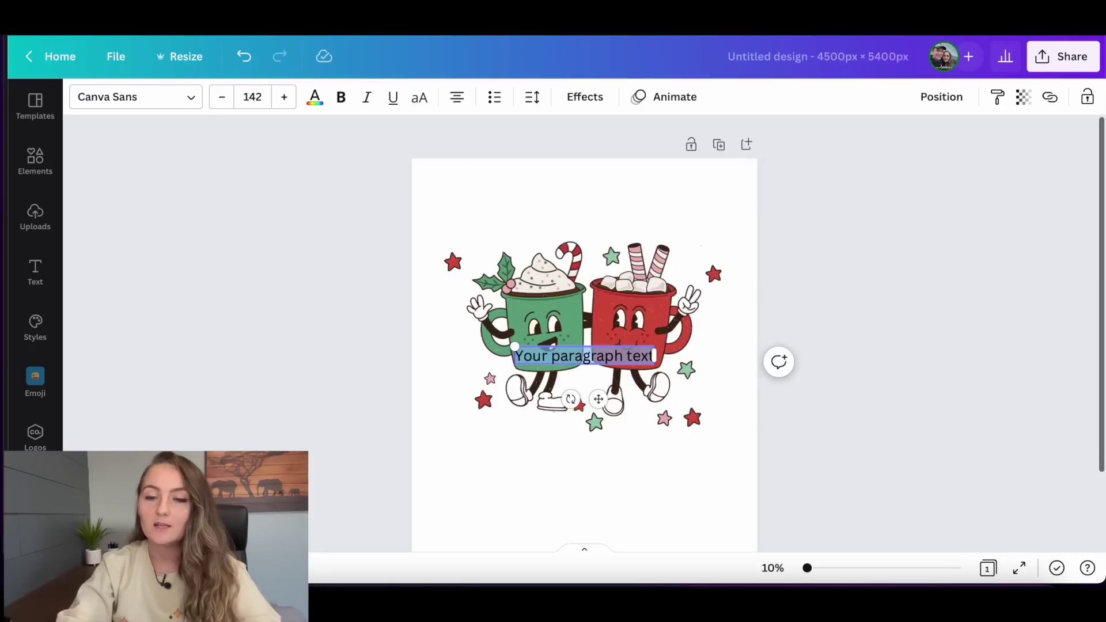
pyautogui.moveTo(514, 349); pyautogui.dragTo(391, 330)
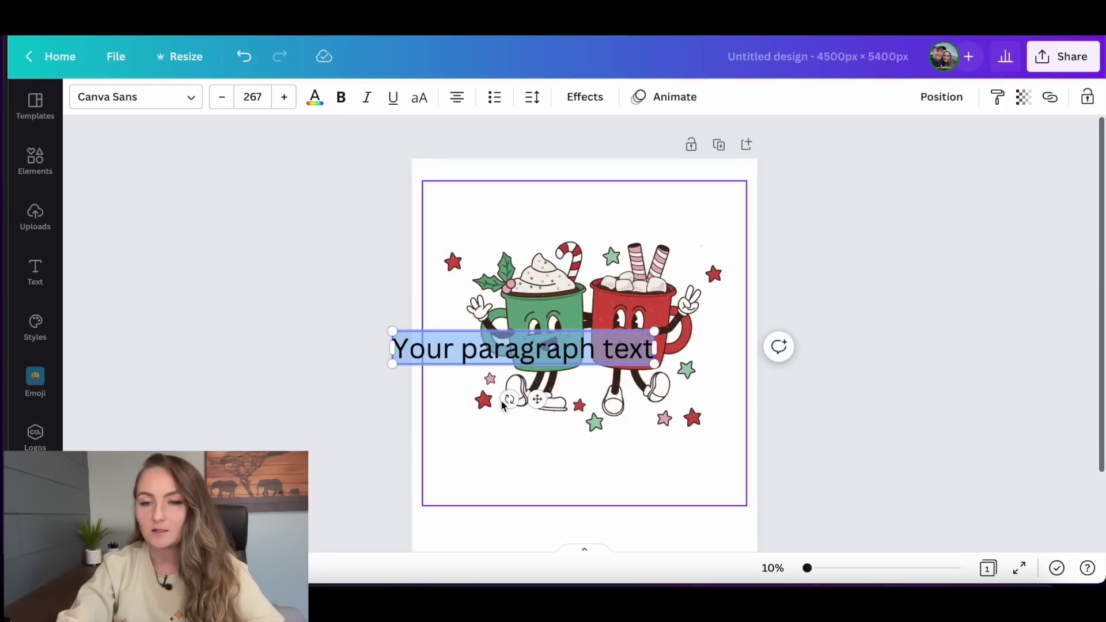
pyautogui.moveTo(544, 349); pyautogui.dragTo(606, 211)
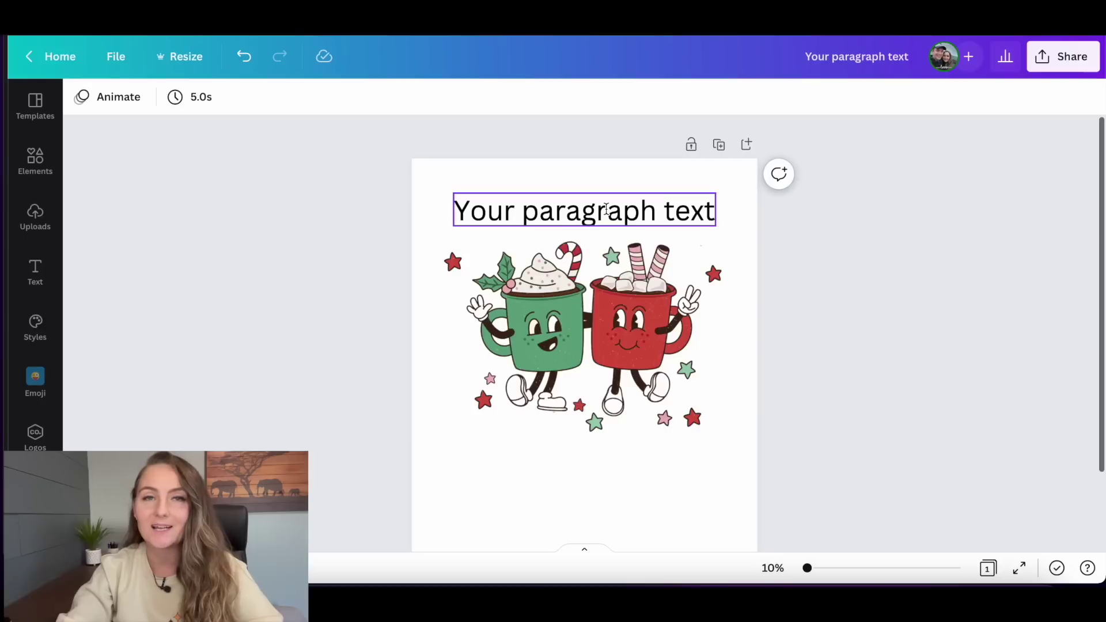
# Replace the placeholder text above the mugs with the person's first name.
pyautogui.doubleClick(606, 211)
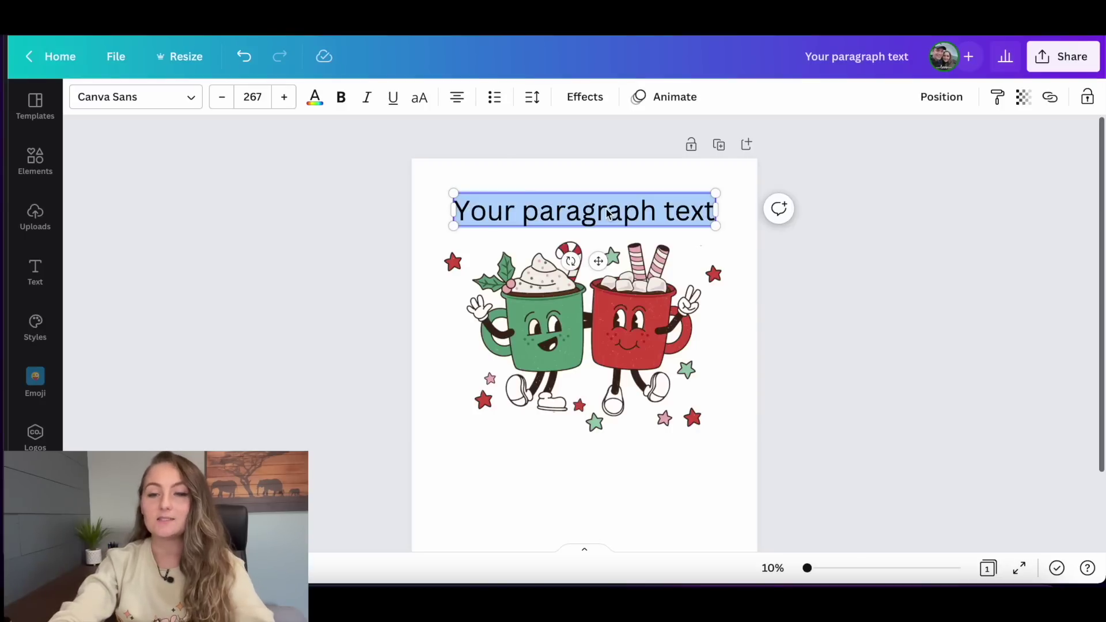
pyautogui.write('J')
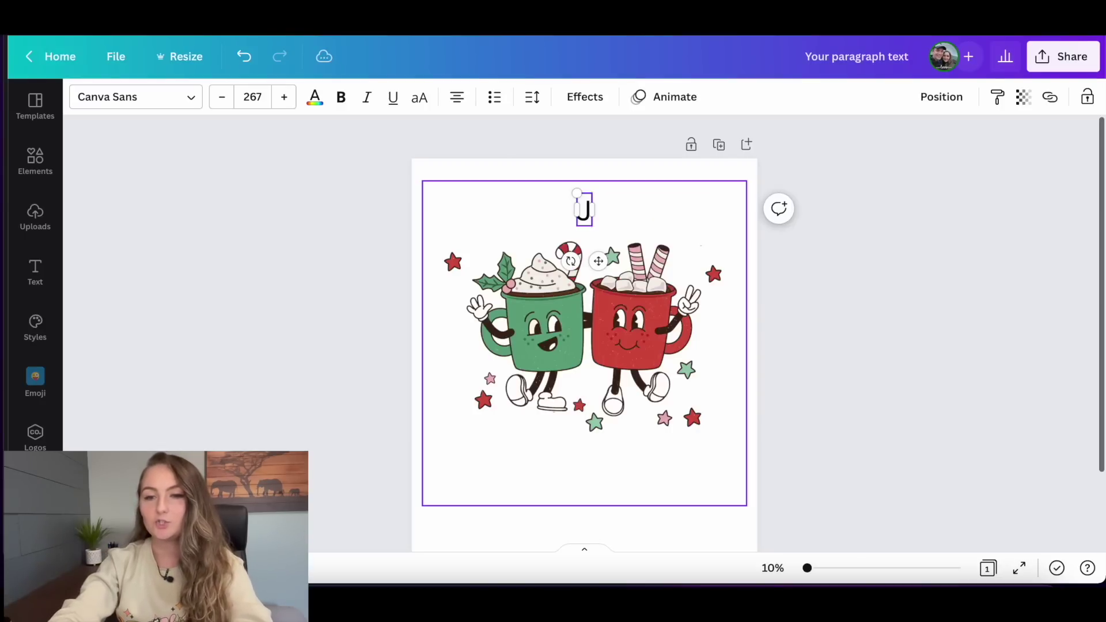
pyautogui.write('essie')
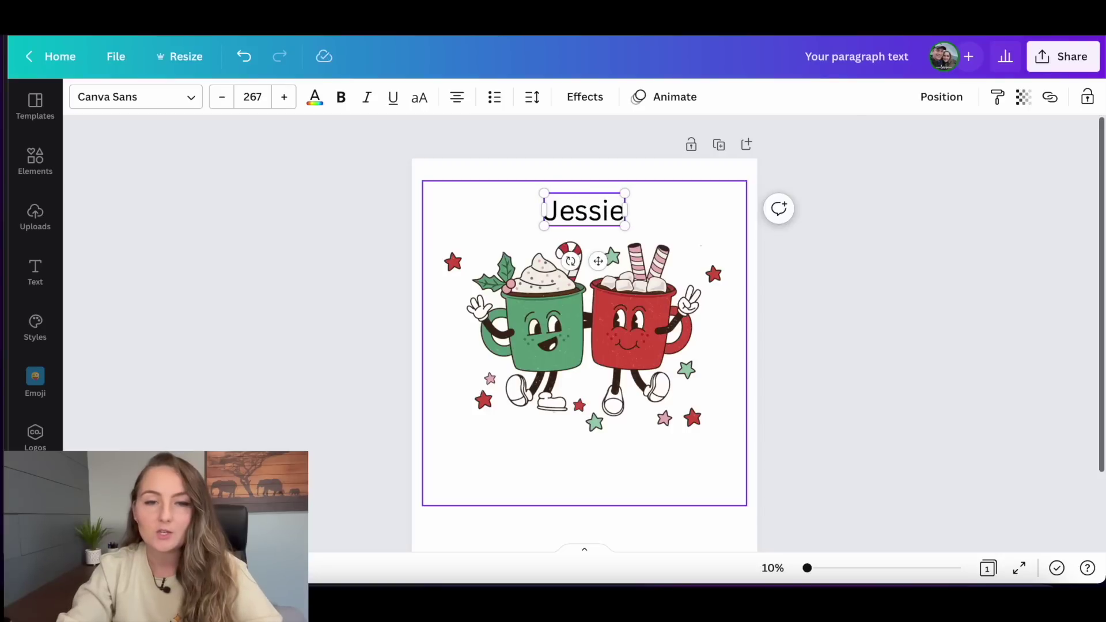
# Set the font of the name above the mugs to the uploaded Peace and Love Font Reg.
pyautogui.click(165, 97)
pyautogui.scroll(-3, 176, 217)
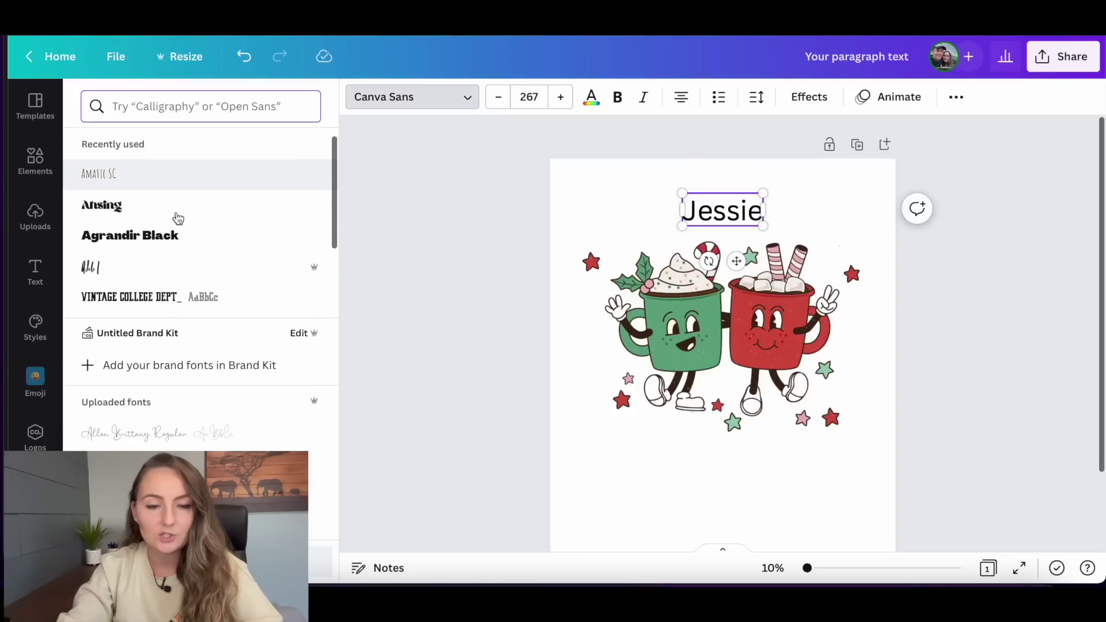
pyautogui.scroll(-6, 177, 218)
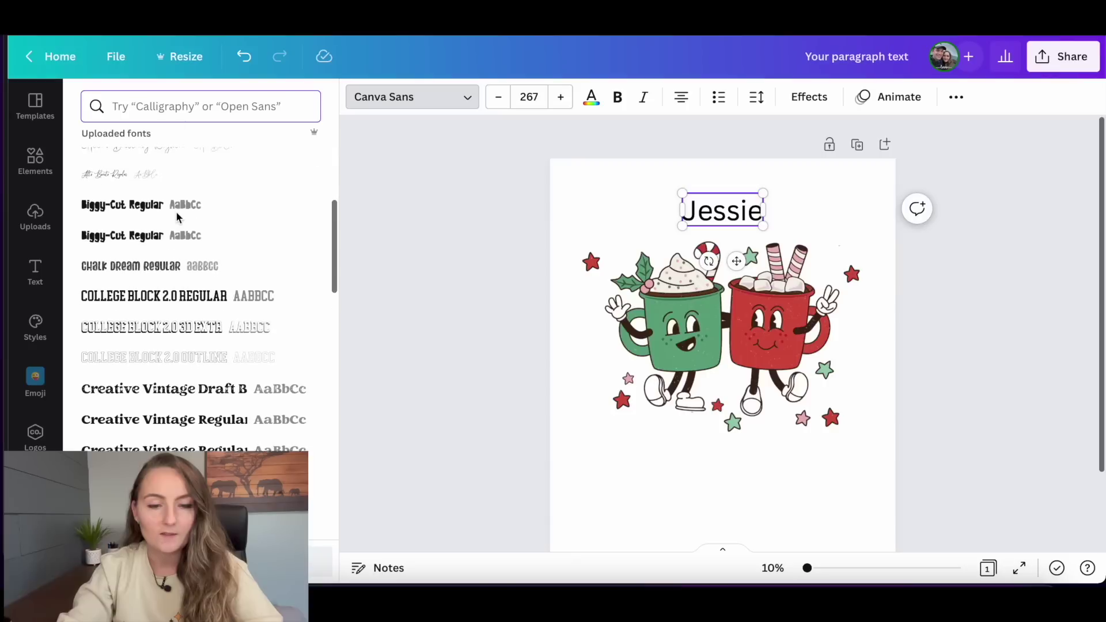
pyautogui.scroll(-3, 179, 218)
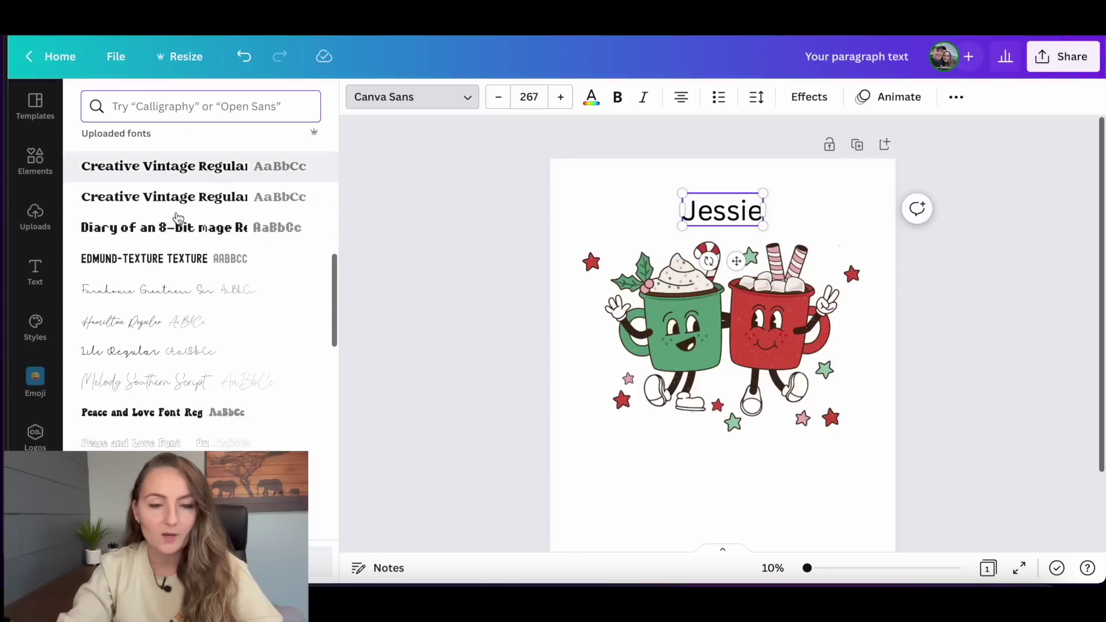
pyautogui.click(148, 383)
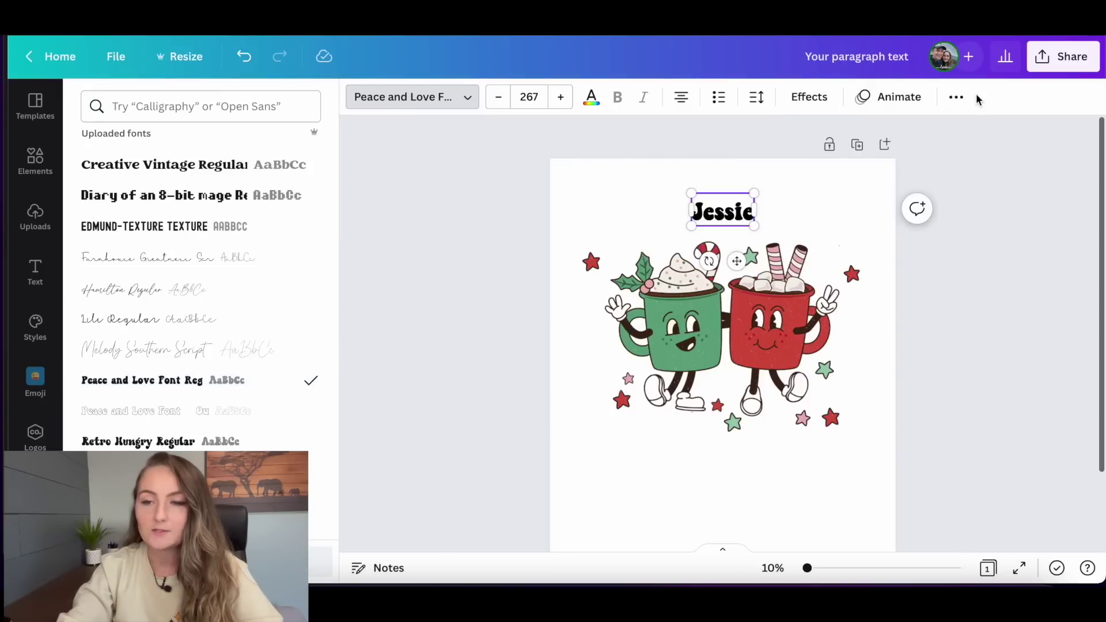
# Convert the name to uppercase, enlarge it to font size 727 and centre it at the top of the page above the mugs.
pyautogui.click(957, 98)
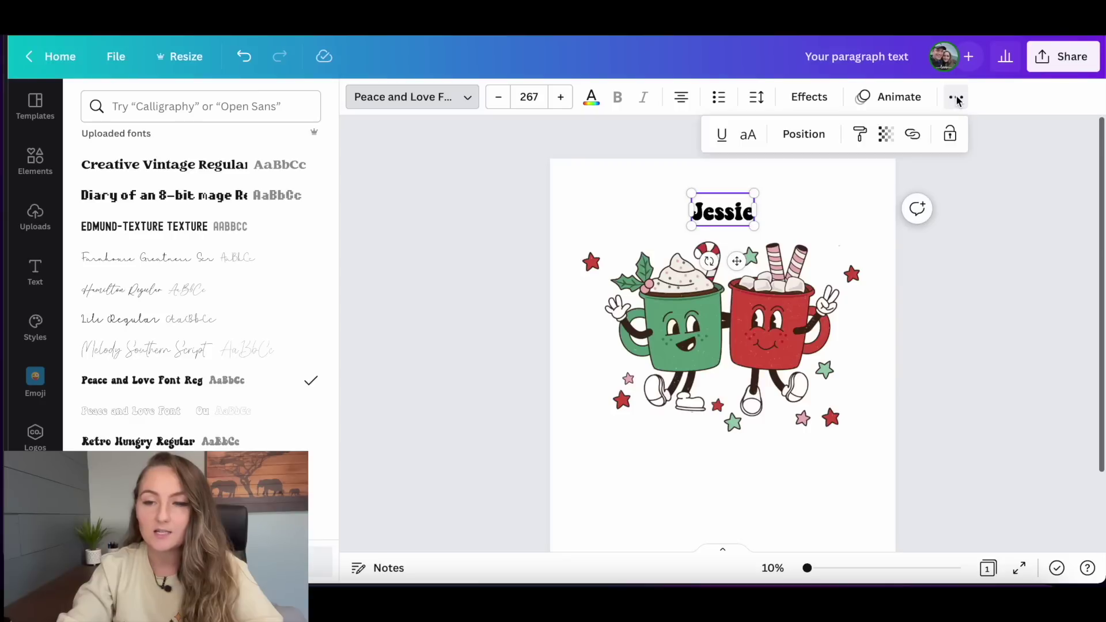
pyautogui.click(748, 134)
pyautogui.moveTo(685, 226); pyautogui.dragTo(578, 272)
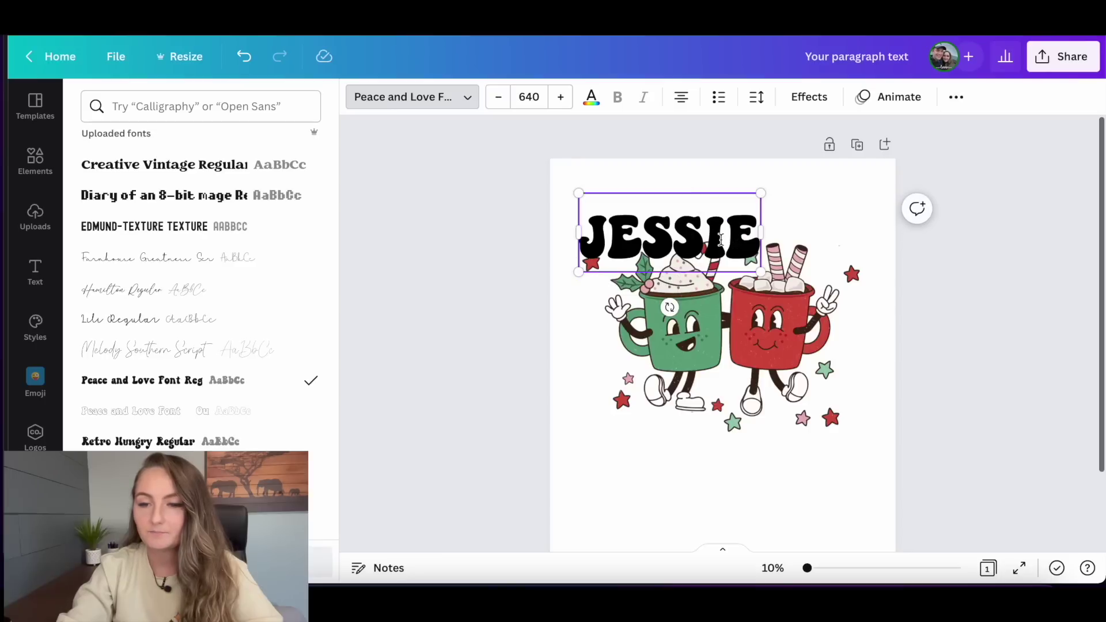
pyautogui.moveTo(700, 191); pyautogui.dragTo(757, 158)
pyautogui.moveTo(632, 238); pyautogui.dragTo(619, 248)
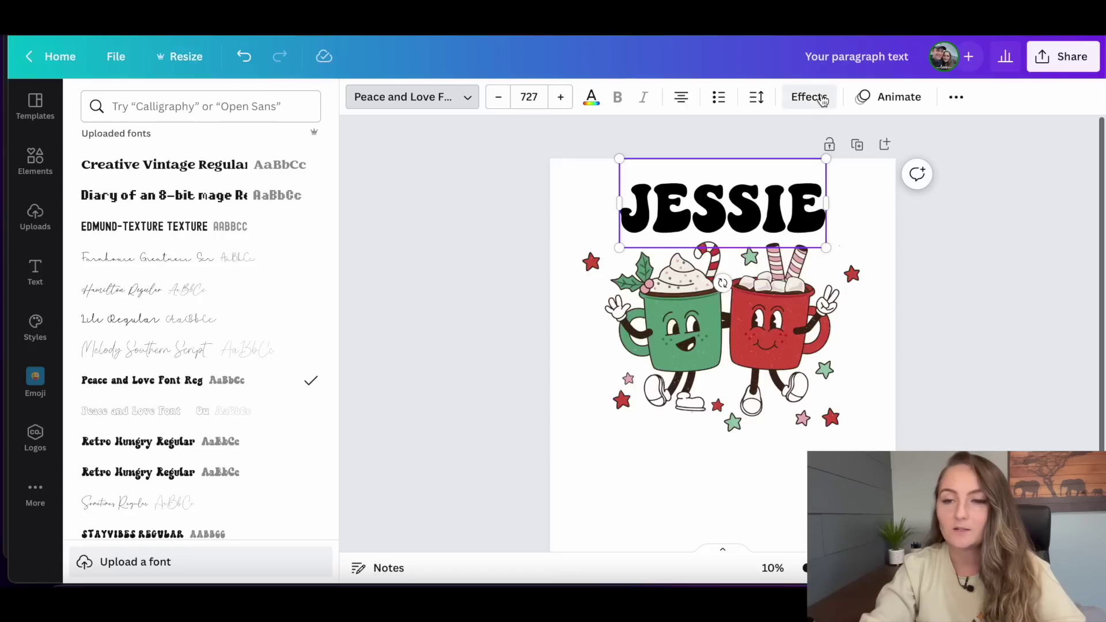
# Apply the Curve shape effect to the name with a curve value of 72.
pyautogui.click(817, 98)
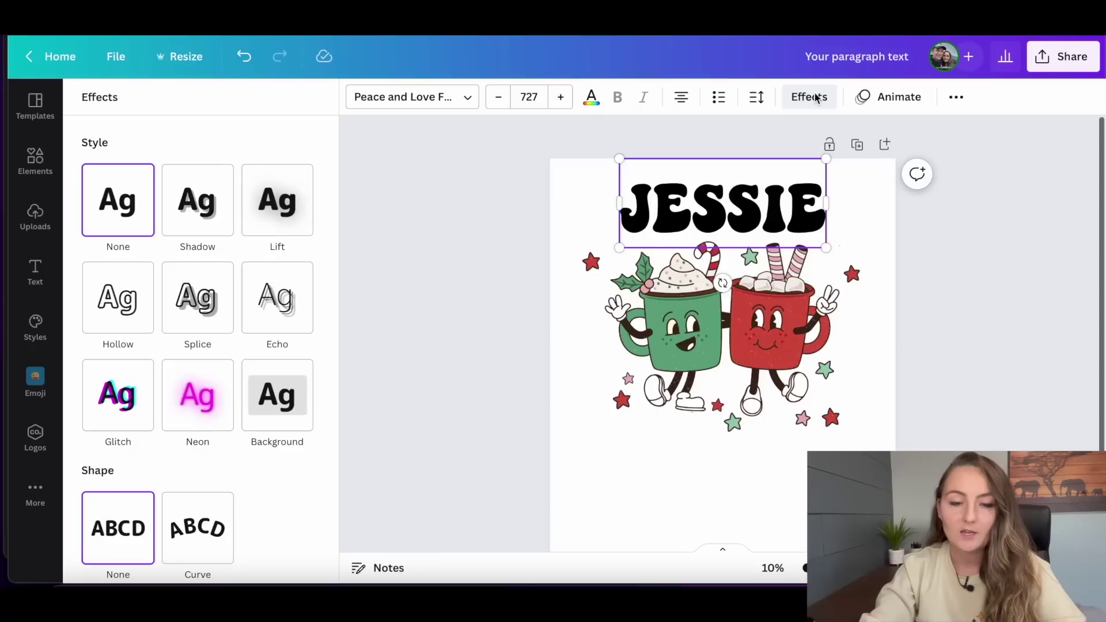
pyautogui.click(198, 544)
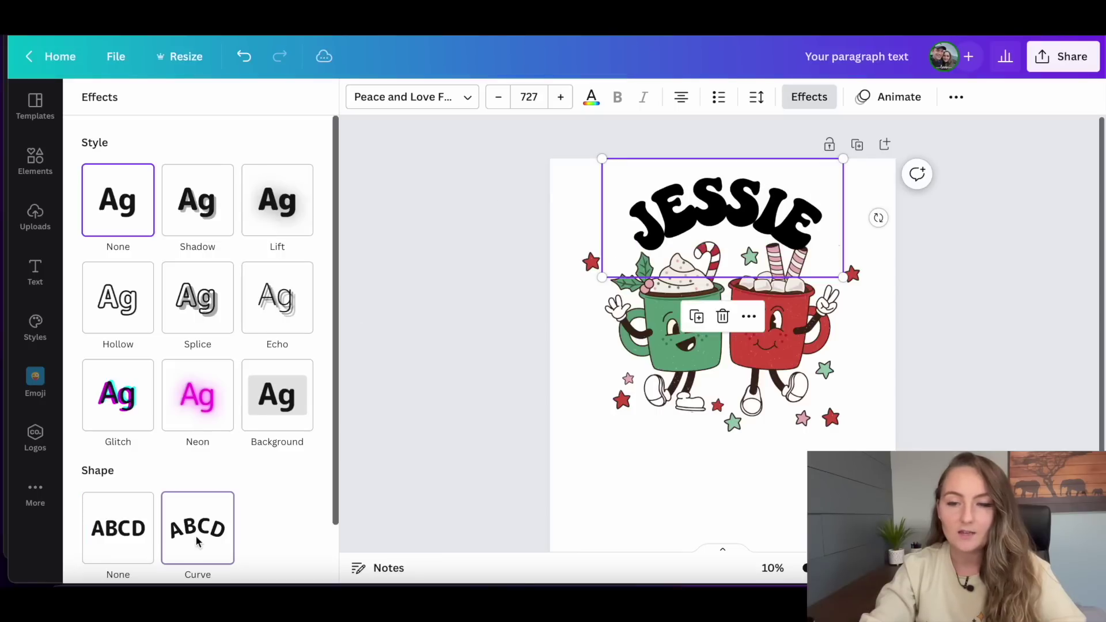
pyautogui.scroll(-2, 257, 509)
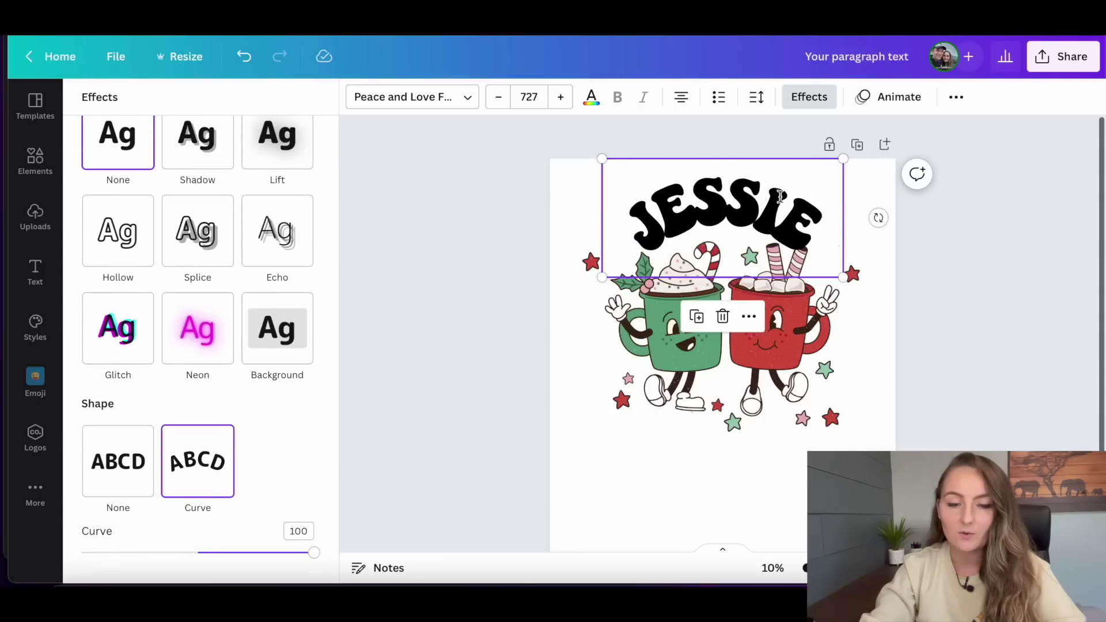
pyautogui.moveTo(314, 555); pyautogui.dragTo(282, 559)
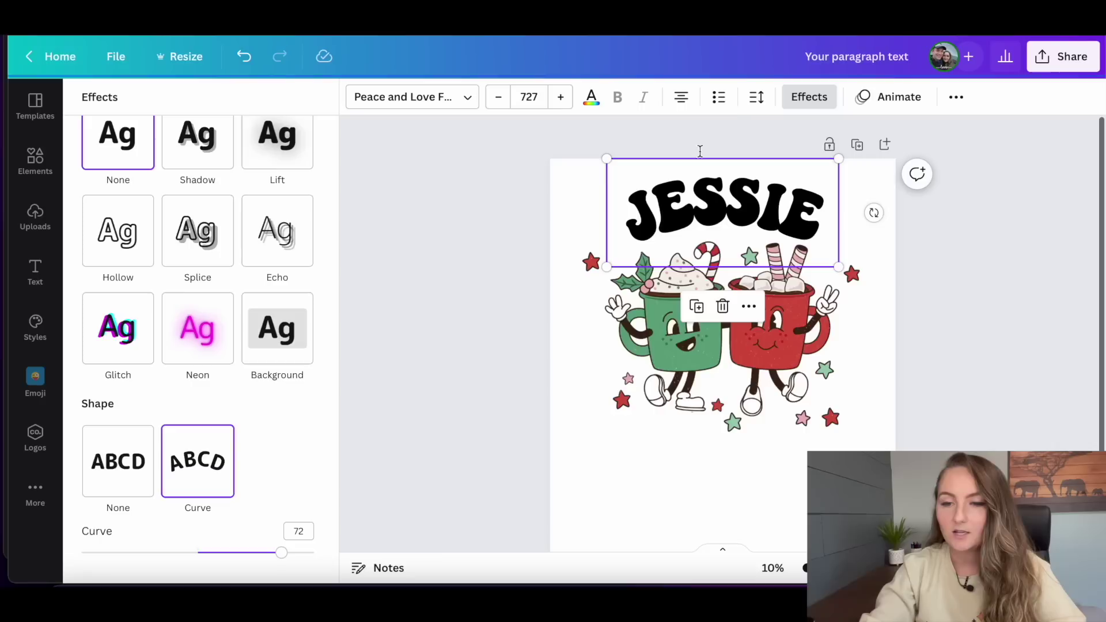
# Set the letter spacing of the curved name to 67.
pyautogui.click(757, 98)
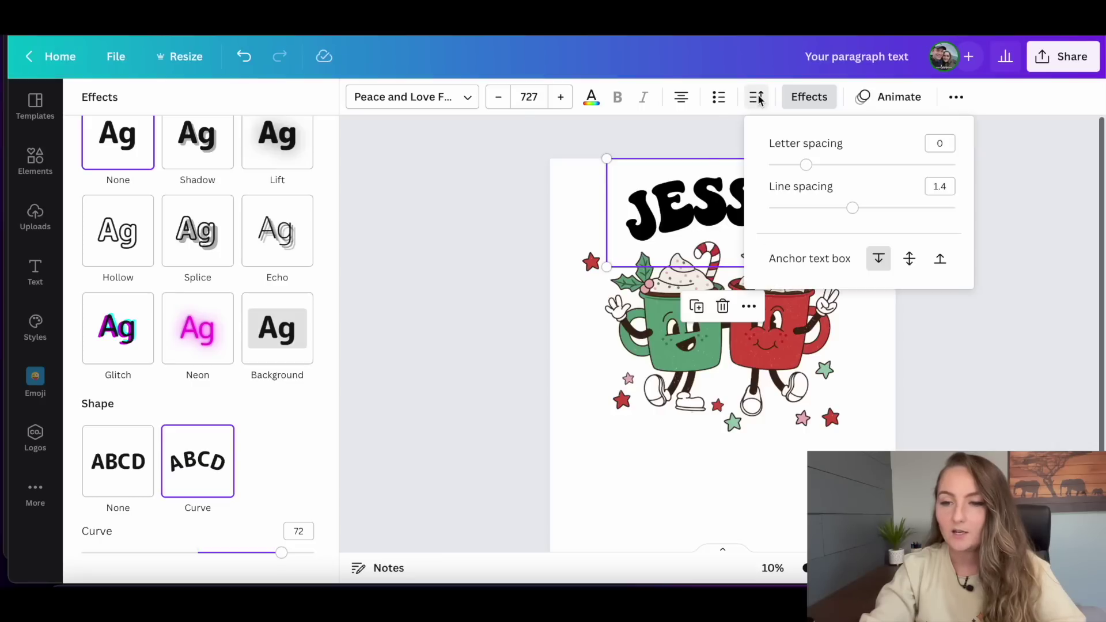
pyautogui.moveTo(808, 167)
pyautogui.mouseDown()
pyautogui.moveTo(795, 168)
pyautogui.moveTo(821, 170)
pyautogui.mouseUp()
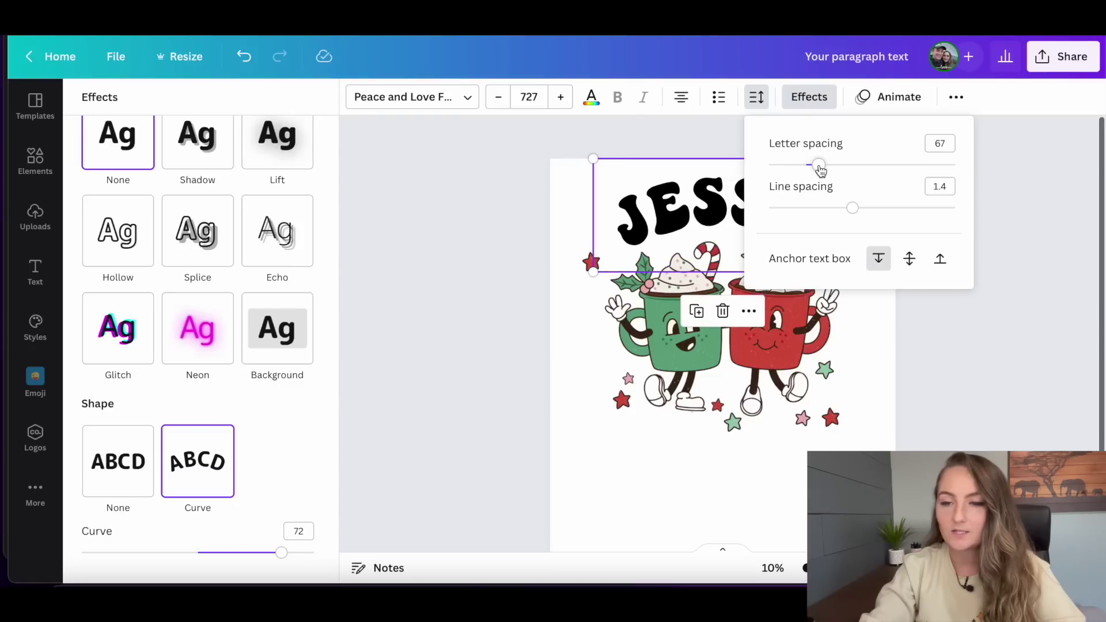
pyautogui.click(1000, 205)
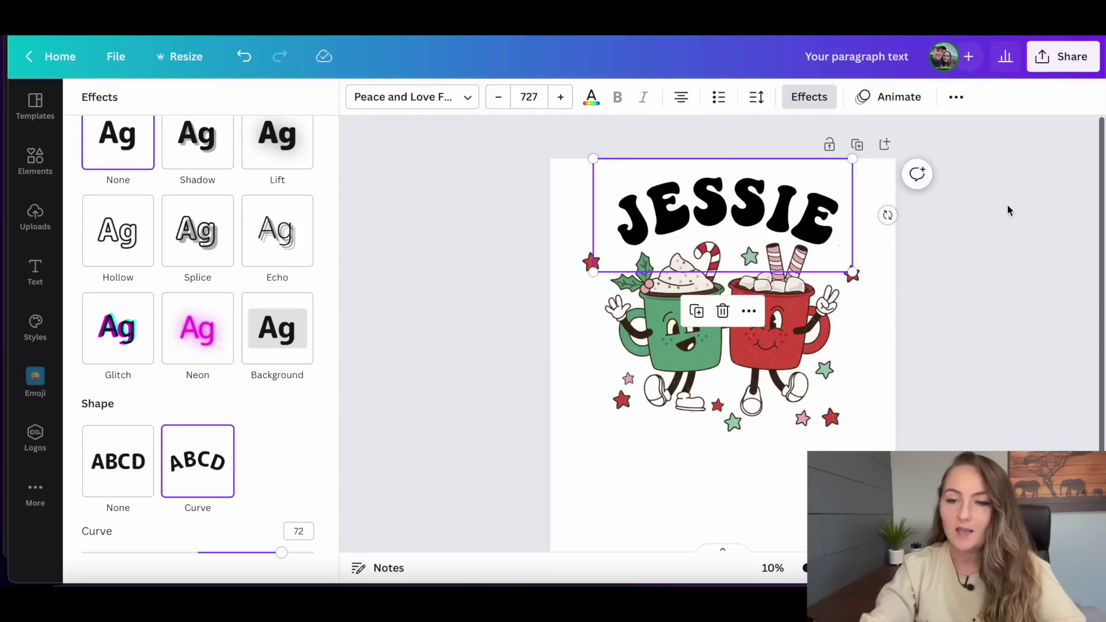
pyautogui.click(496, 305)
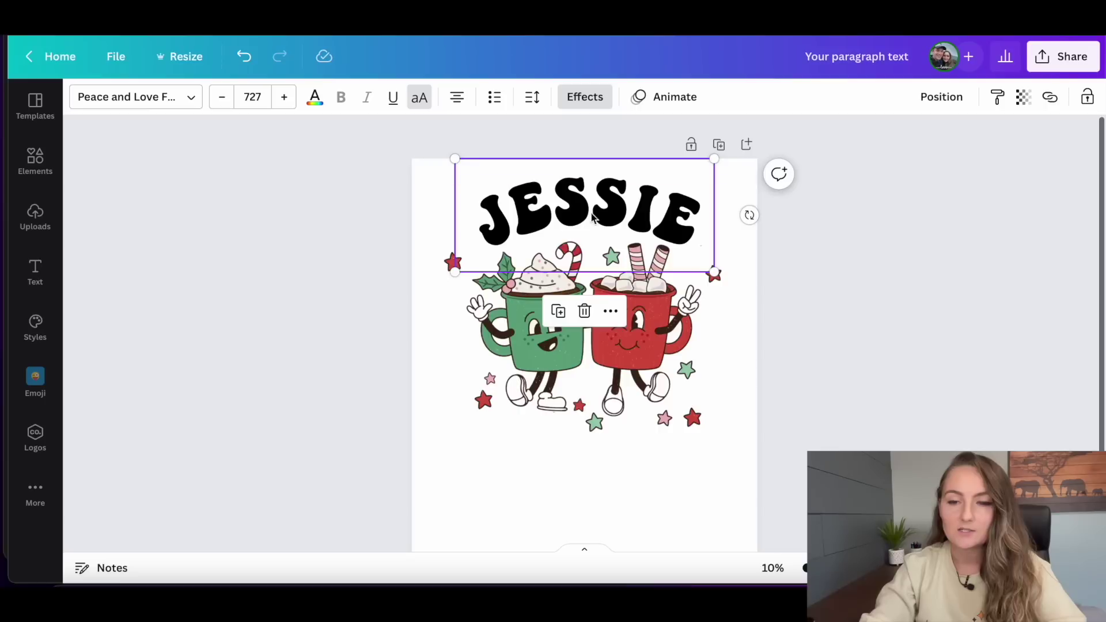
pyautogui.doubleClick(648, 227)
pyautogui.click(803, 265)
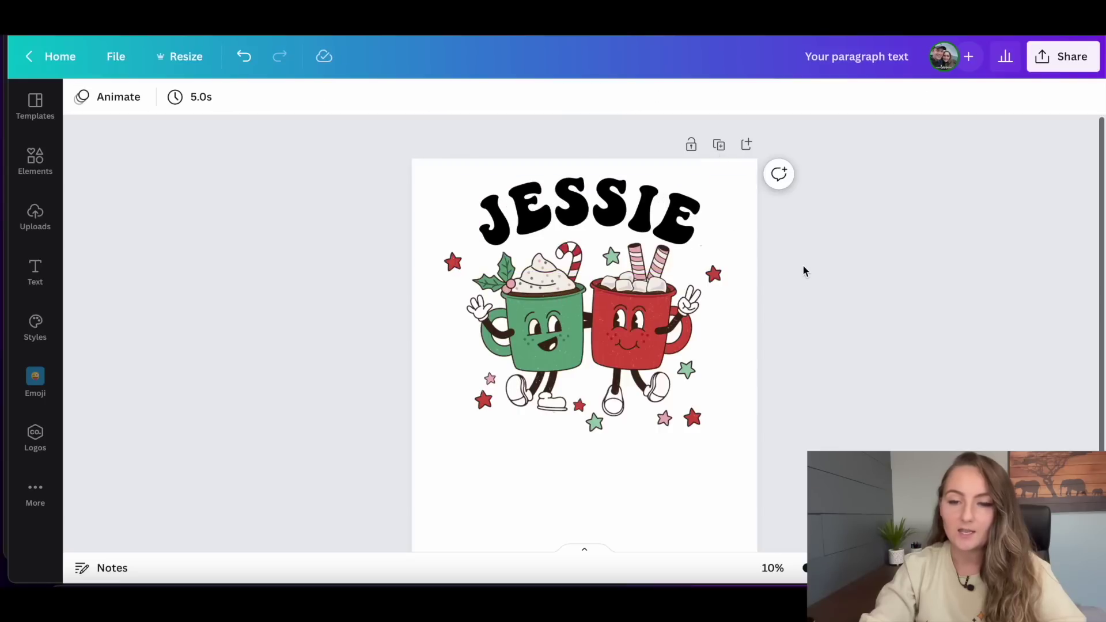
# Colour the letters of the name one by one in repeating green, red and dark brown taken from the mug graphic's photo colours.
pyautogui.click(583, 206)
pyautogui.click(521, 214)
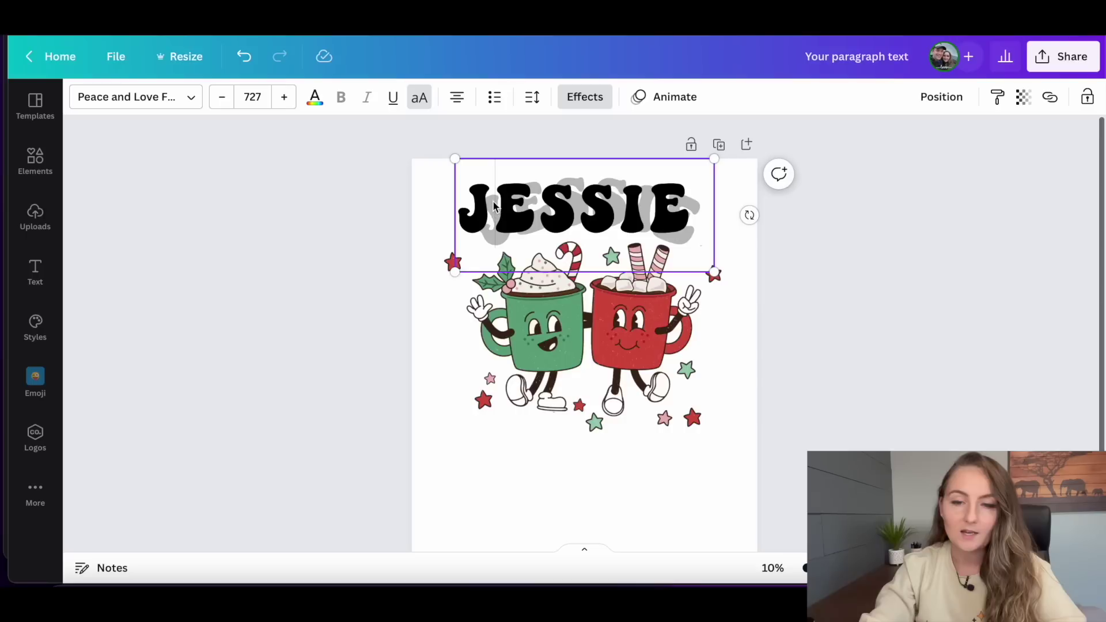
pyautogui.moveTo(479, 214); pyautogui.dragTo(461, 214)
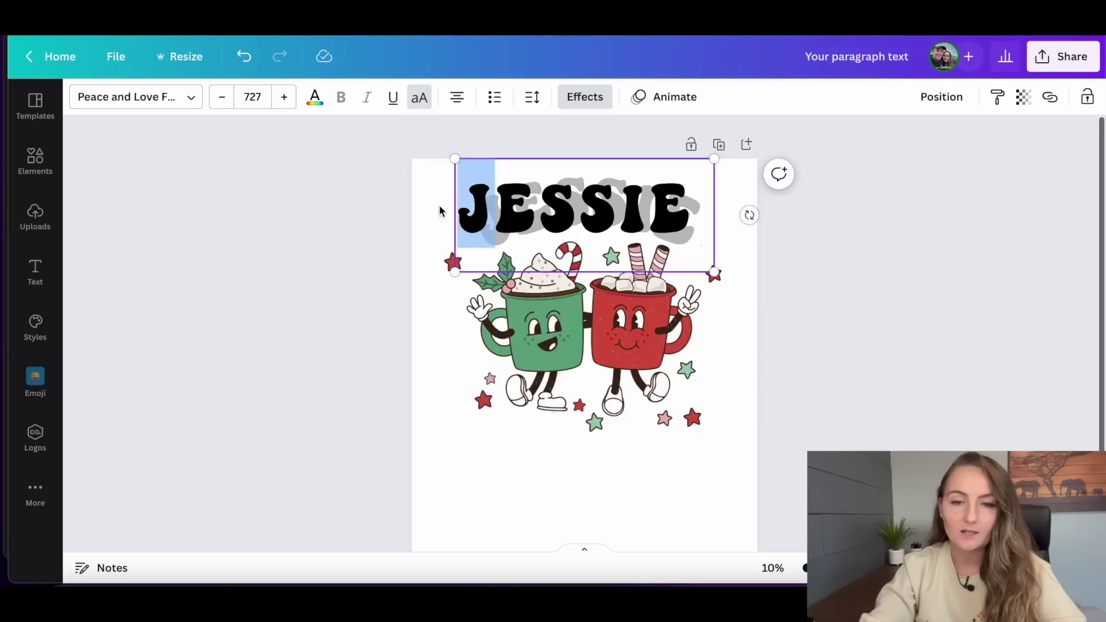
pyautogui.click(312, 94)
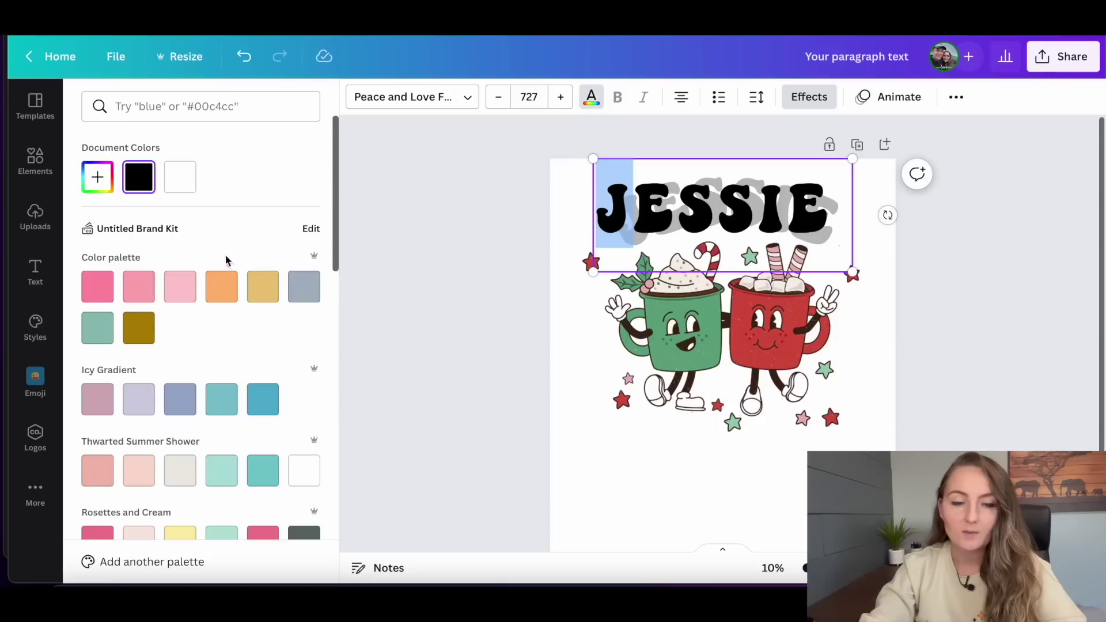
pyautogui.scroll(-5, 226, 263)
pyautogui.scroll(-5, 224, 265)
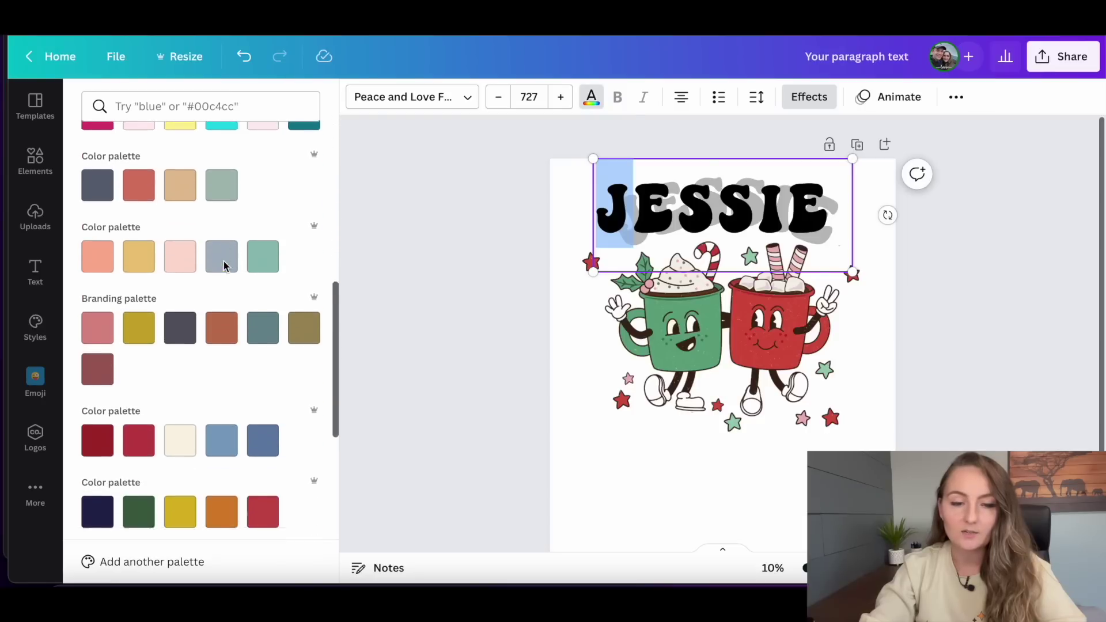
pyautogui.scroll(-5, 225, 266)
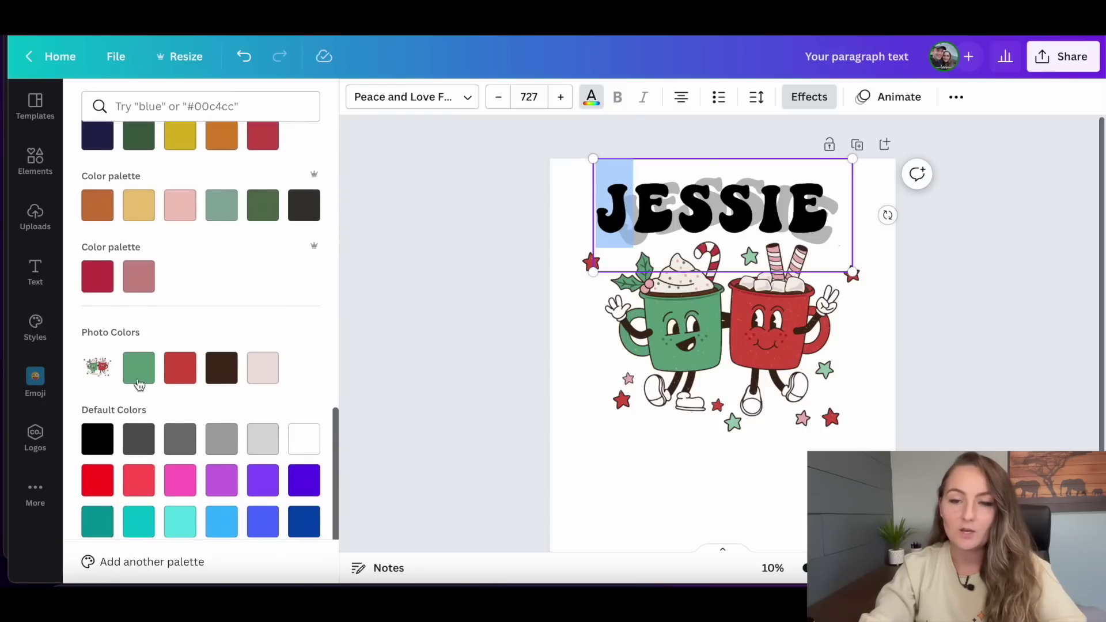
pyautogui.click(138, 368)
pyautogui.moveTo(673, 206); pyautogui.dragTo(645, 209)
pyautogui.click(181, 368)
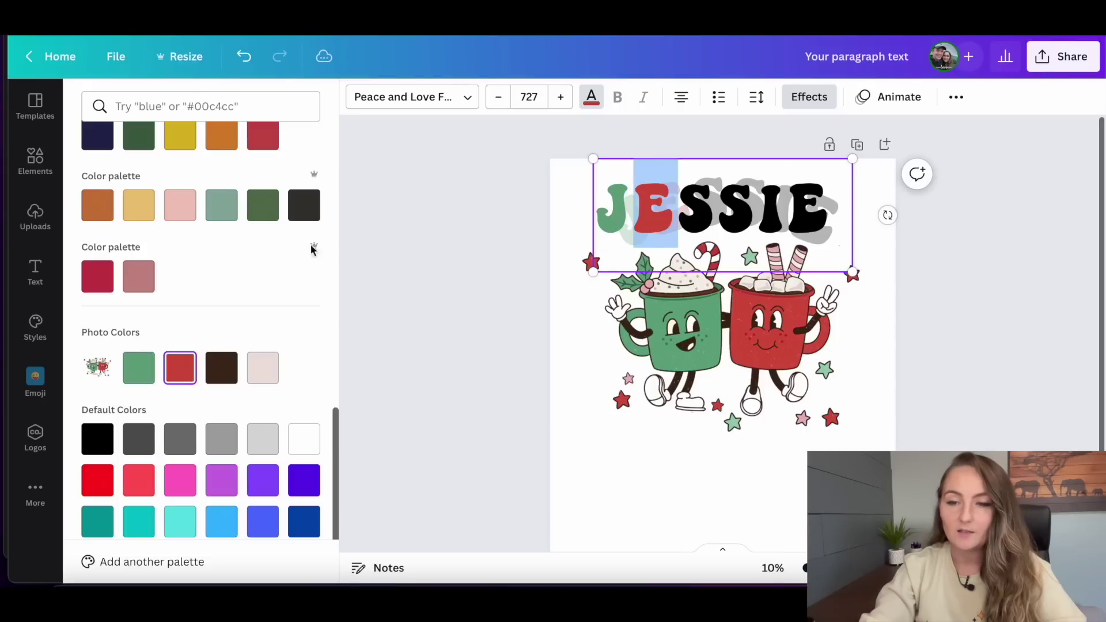
pyautogui.moveTo(713, 208); pyautogui.dragTo(694, 209)
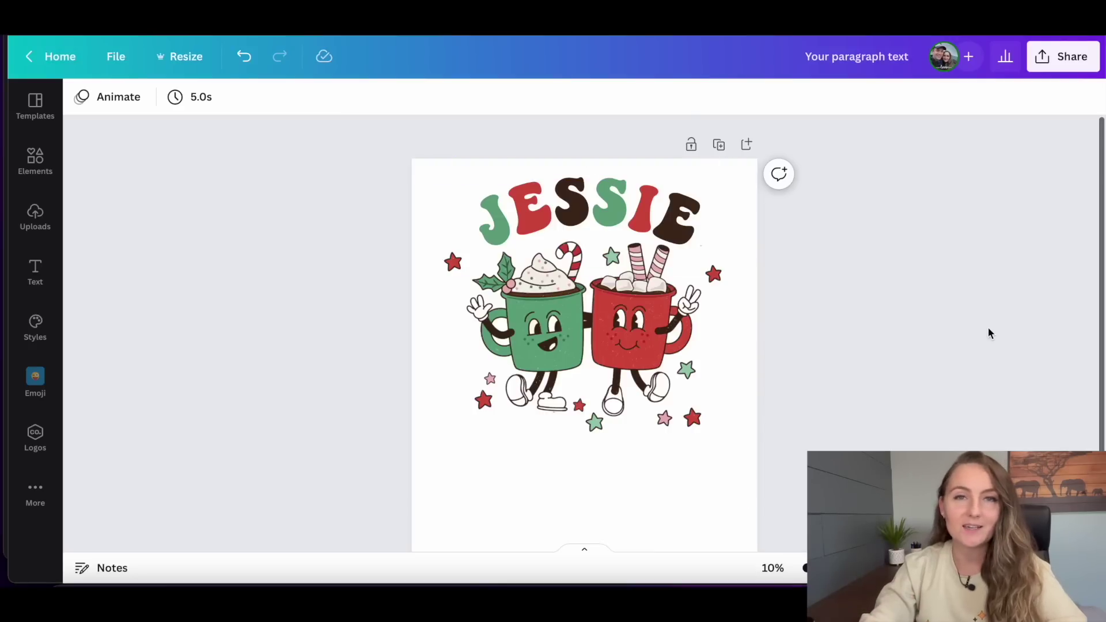
# Duplicate the multicoloured name and place the copy over the original, shifted slightly to the left.
pyautogui.hotkey('ctrl', 'z')
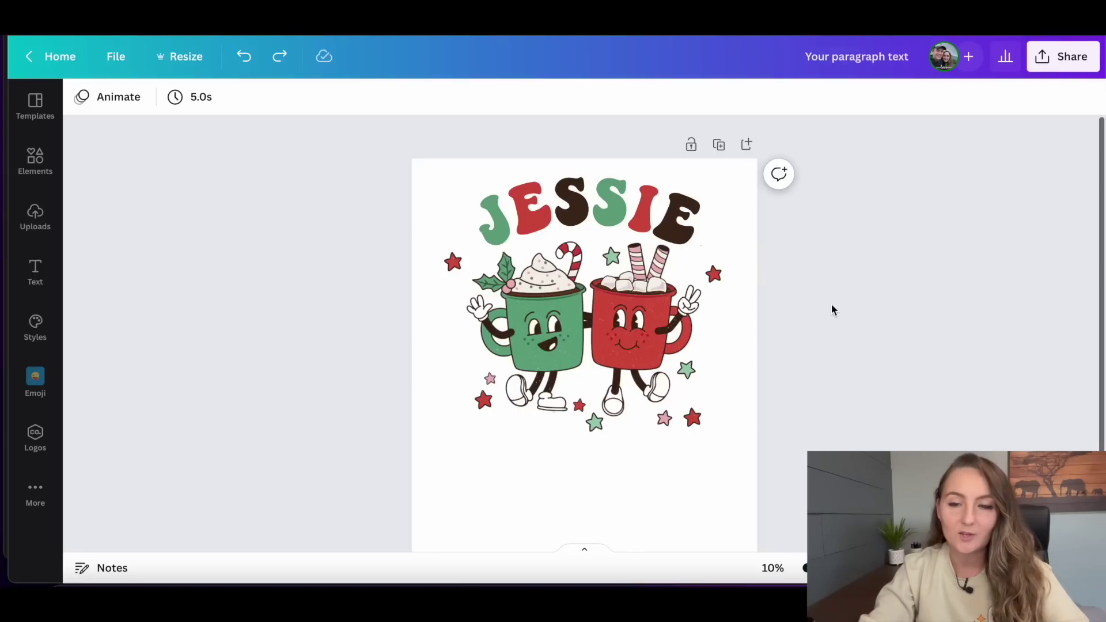
pyautogui.click(606, 210)
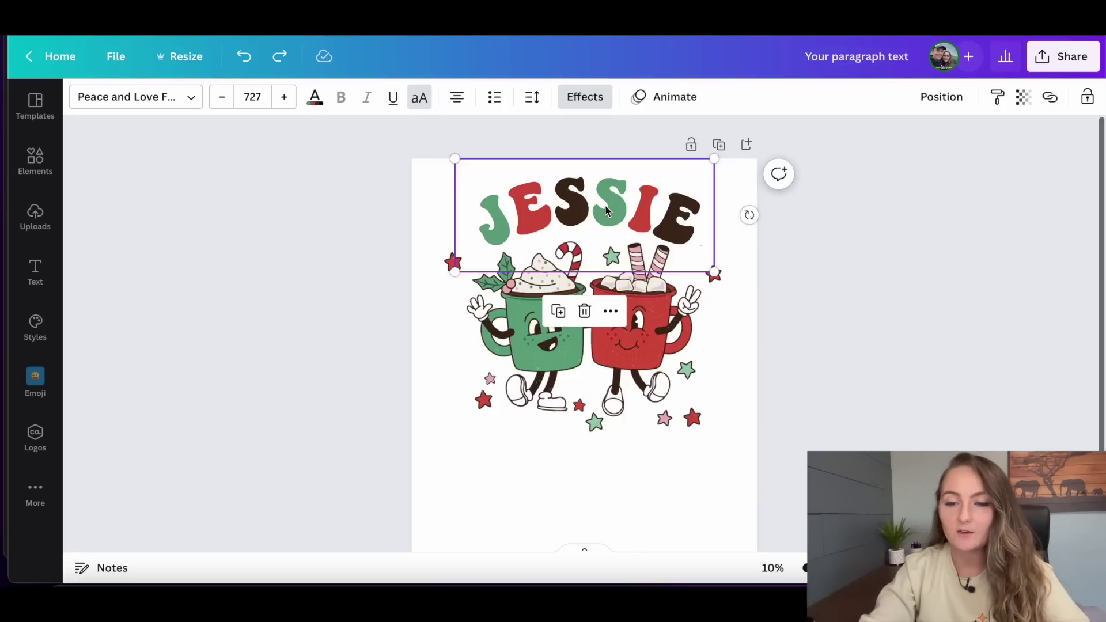
pyautogui.hotkey('ctrl', 'shift', 'z')
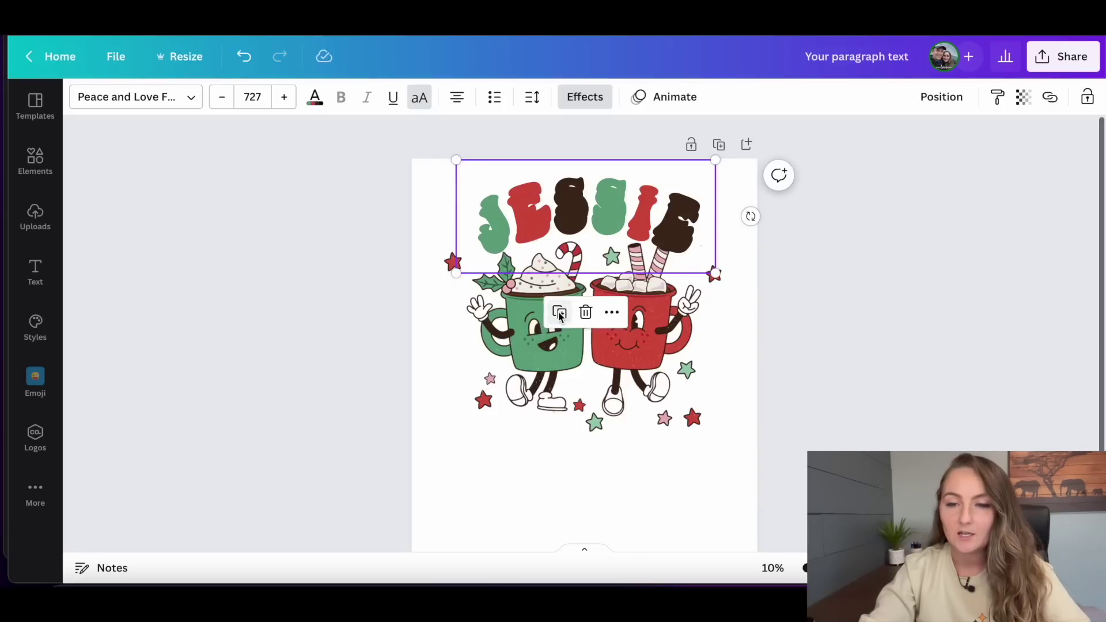
pyautogui.moveTo(599, 200); pyautogui.dragTo(602, 190)
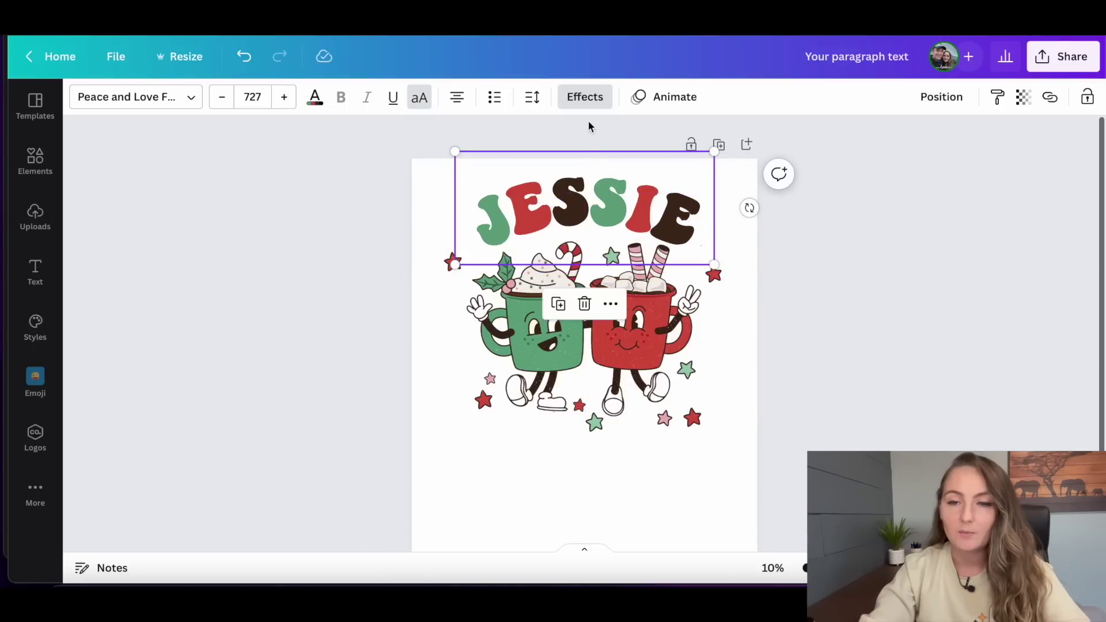
# Apply the Hollow effect with thickness 36 to the duplicated name and nudge it over the coloured letters as an outline.
pyautogui.click(593, 98)
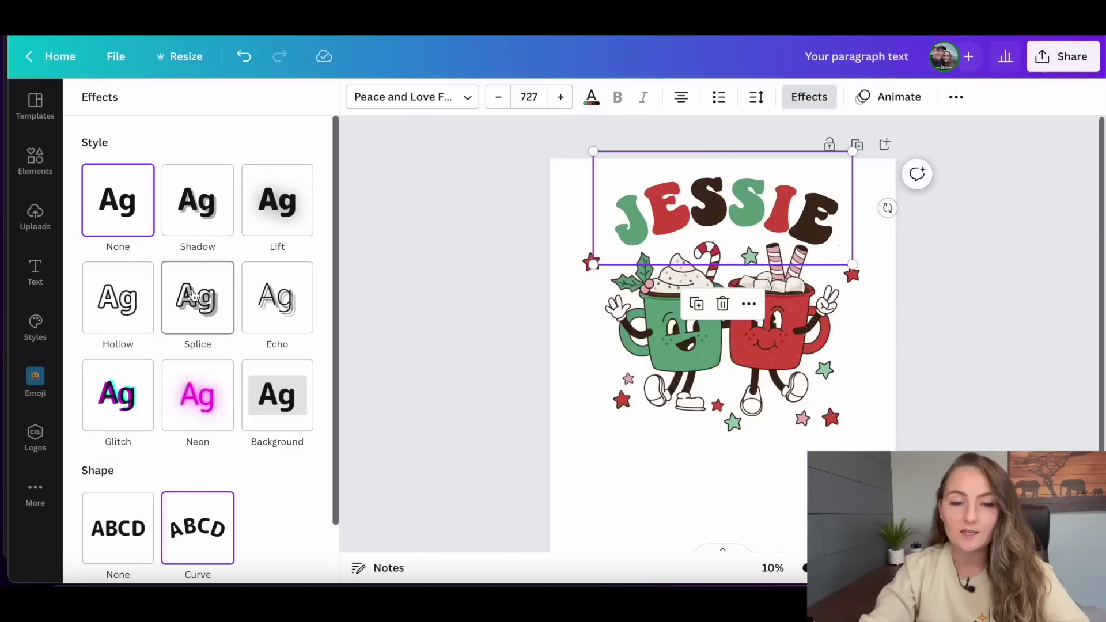
pyautogui.click(112, 301)
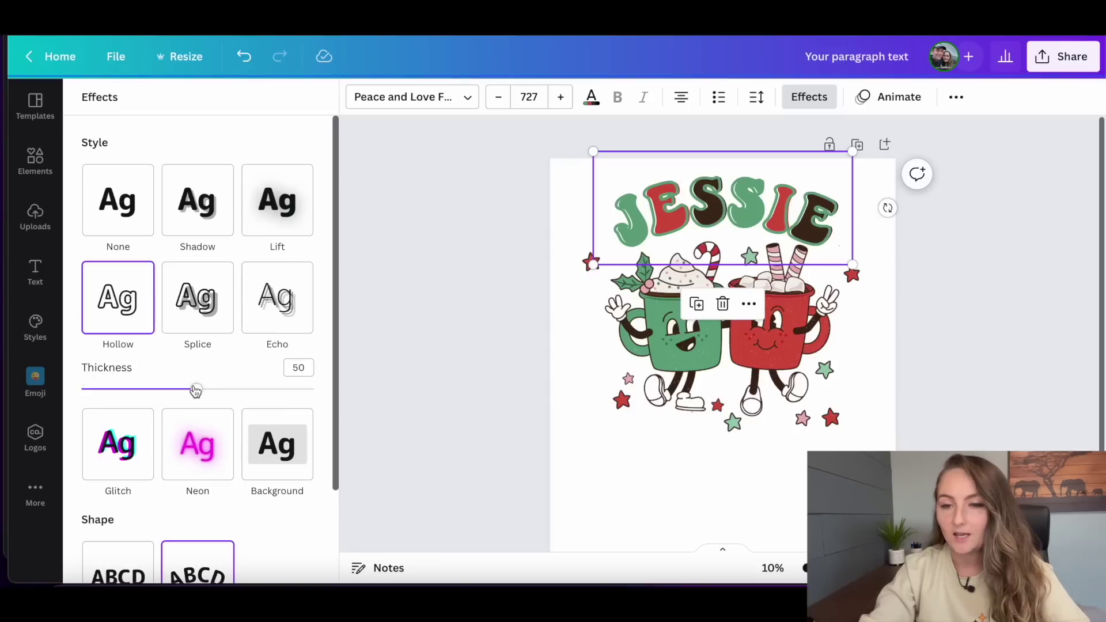
pyautogui.moveTo(194, 389); pyautogui.dragTo(163, 388)
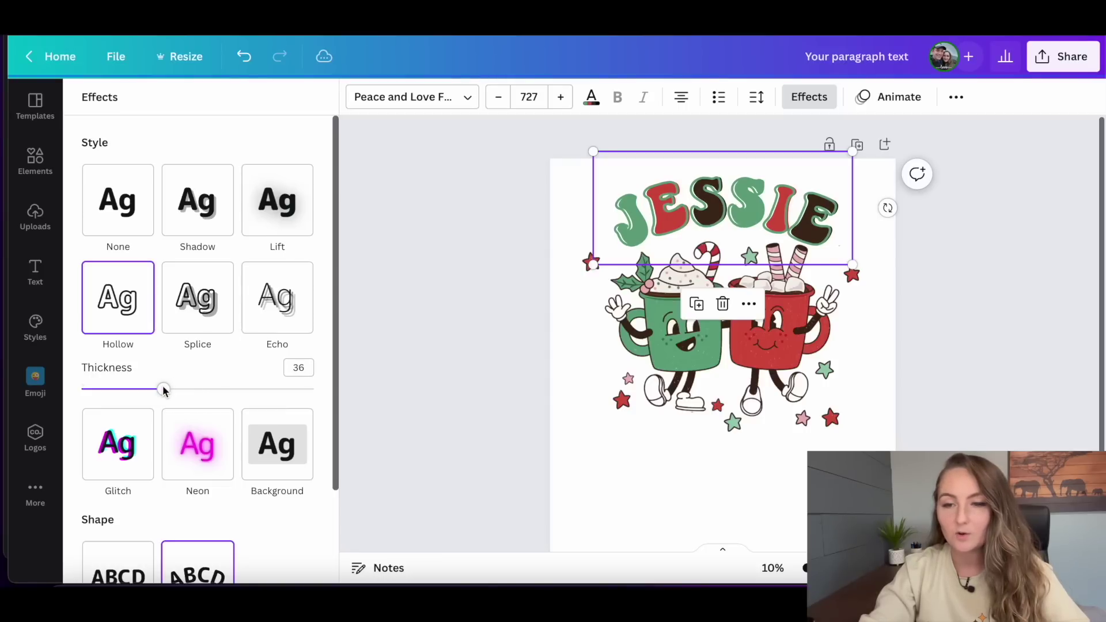
pyautogui.moveTo(686, 239); pyautogui.dragTo(683, 235)
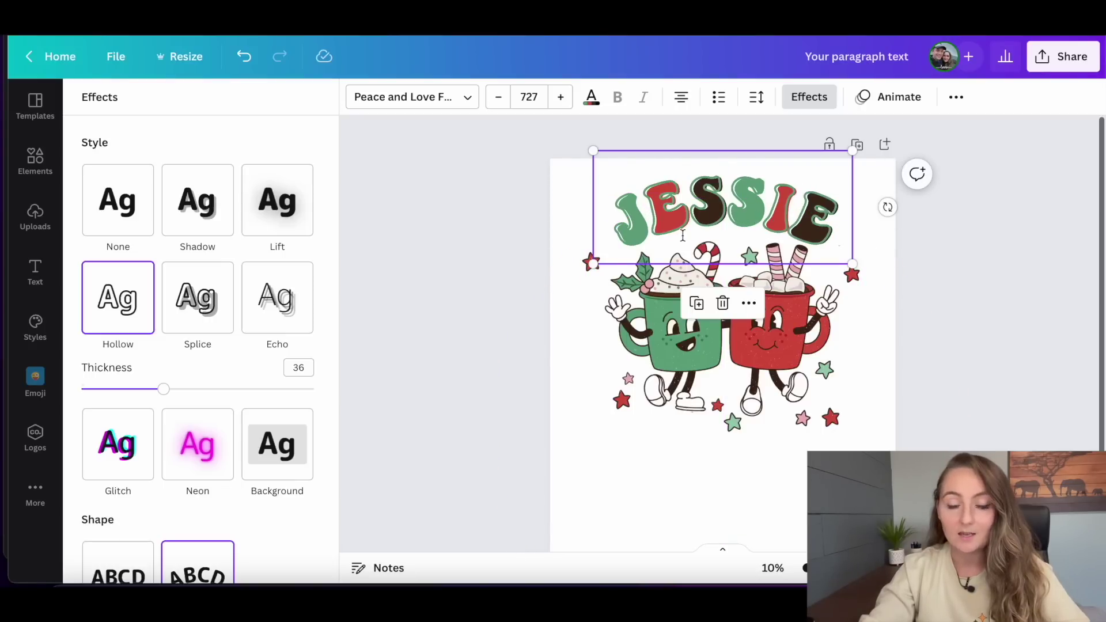
pyautogui.press('Escape')
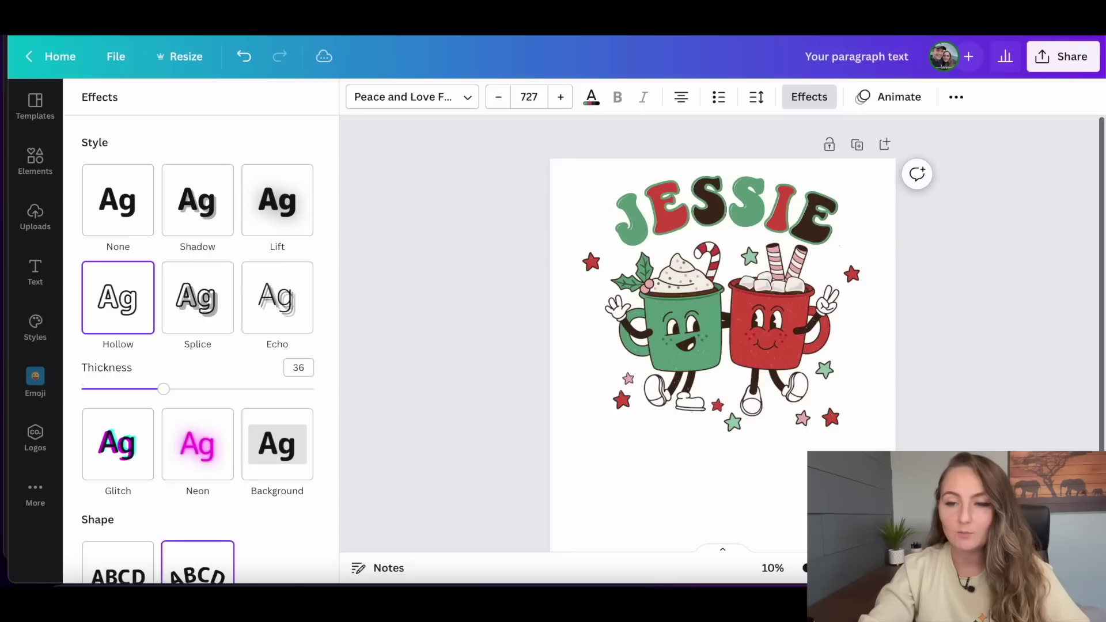
# Fine-tune the hollow outline's position over the name and set its colour to black.
pyautogui.click(726, 214)
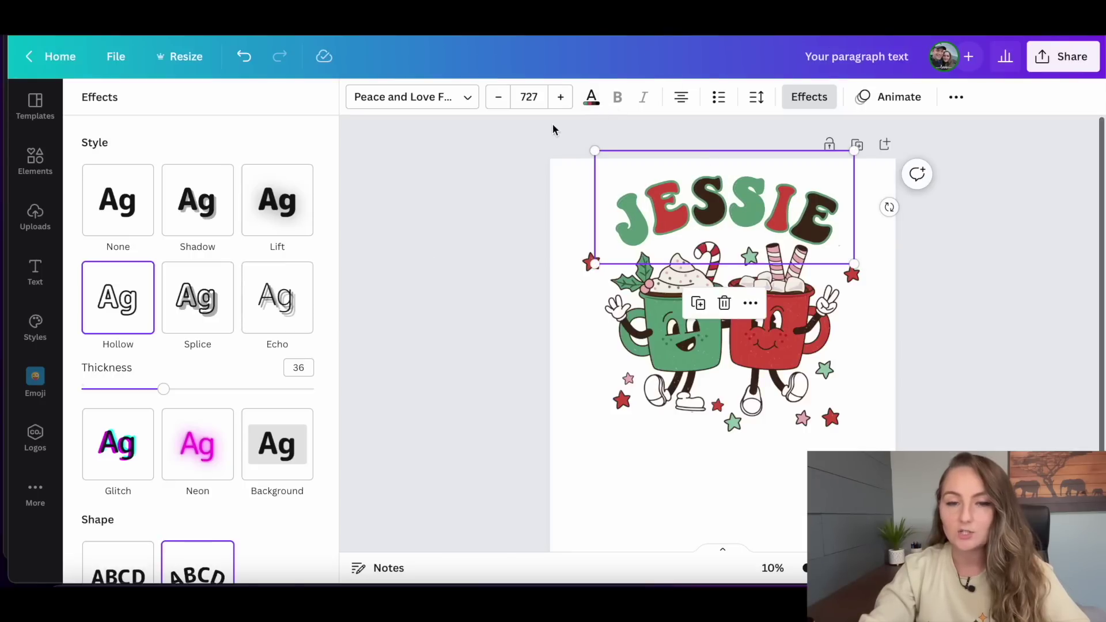
pyautogui.click(592, 99)
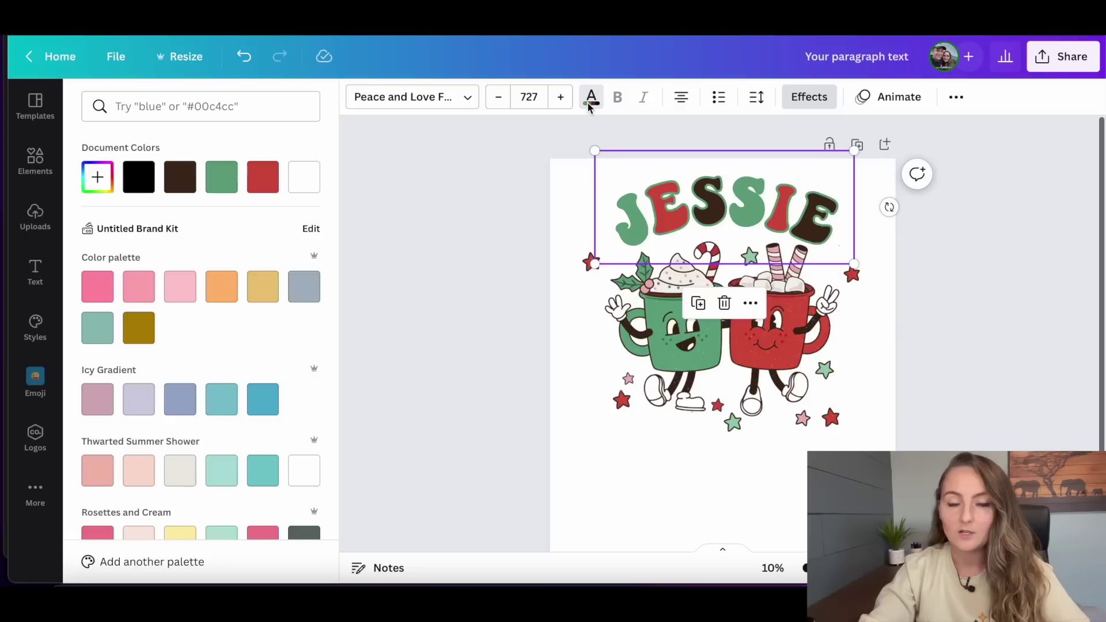
pyautogui.click(138, 178)
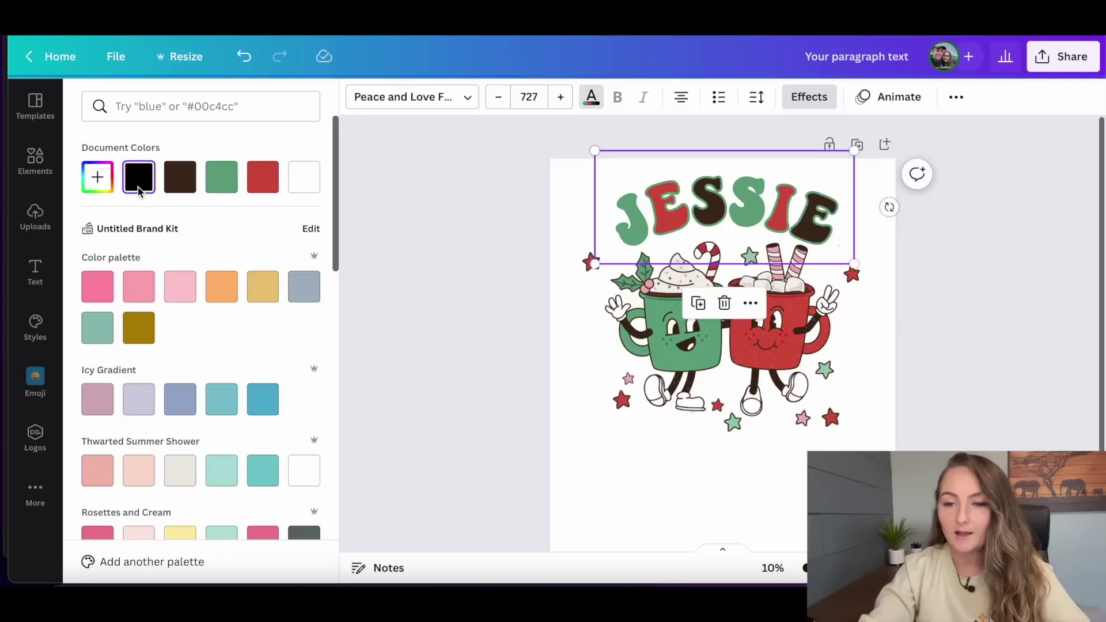
# Add a heading reading CHRISTMAS to the blank second page.
pyautogui.click(340, 331)
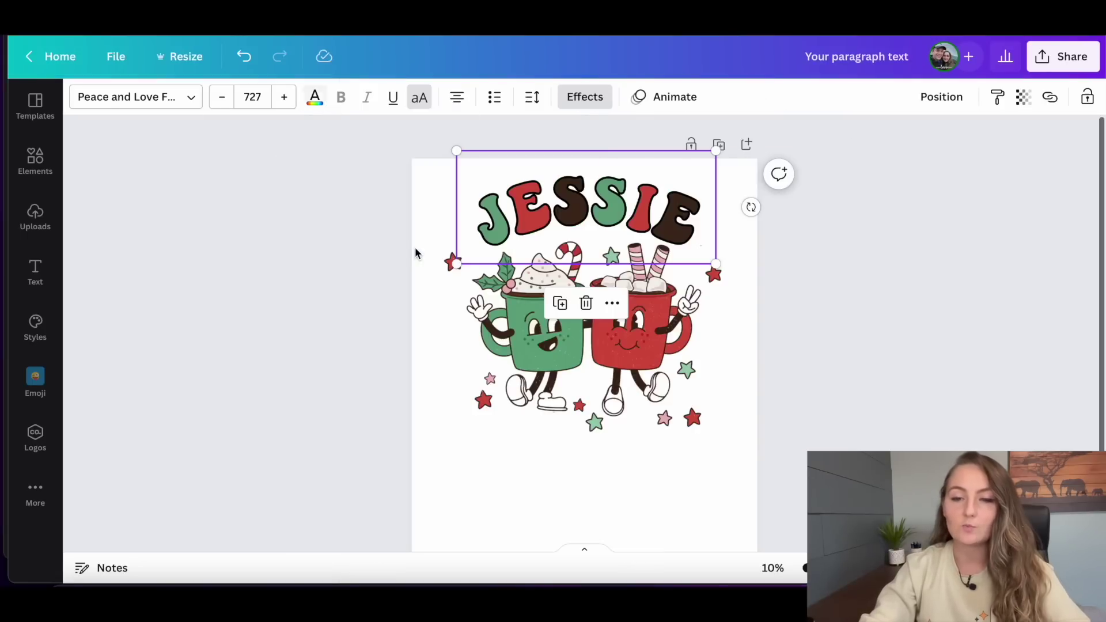
pyautogui.click(418, 254)
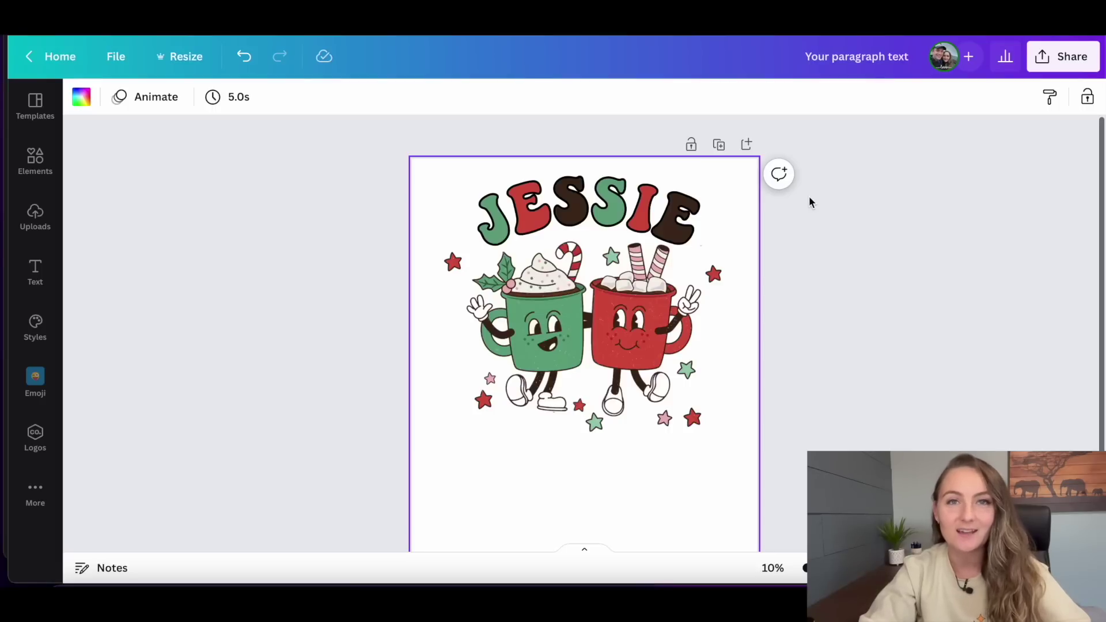
pyautogui.scroll(-5, 809, 203)
pyautogui.click(35, 274)
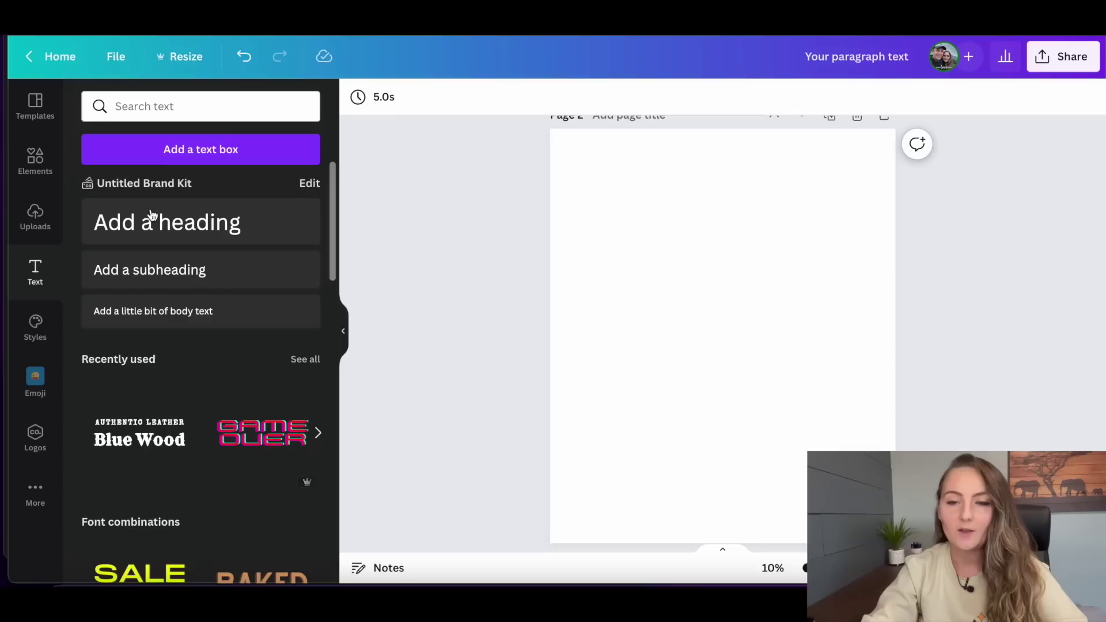
pyautogui.click(194, 223)
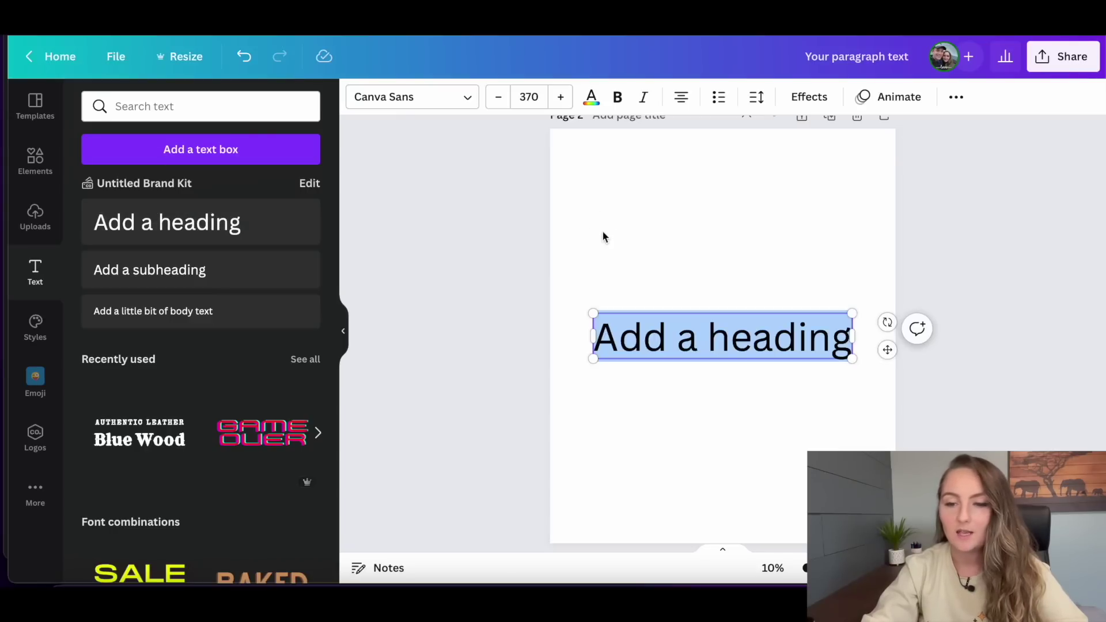
pyautogui.doubleClick(720, 341)
pyautogui.hotkey('ctrl', 'a')
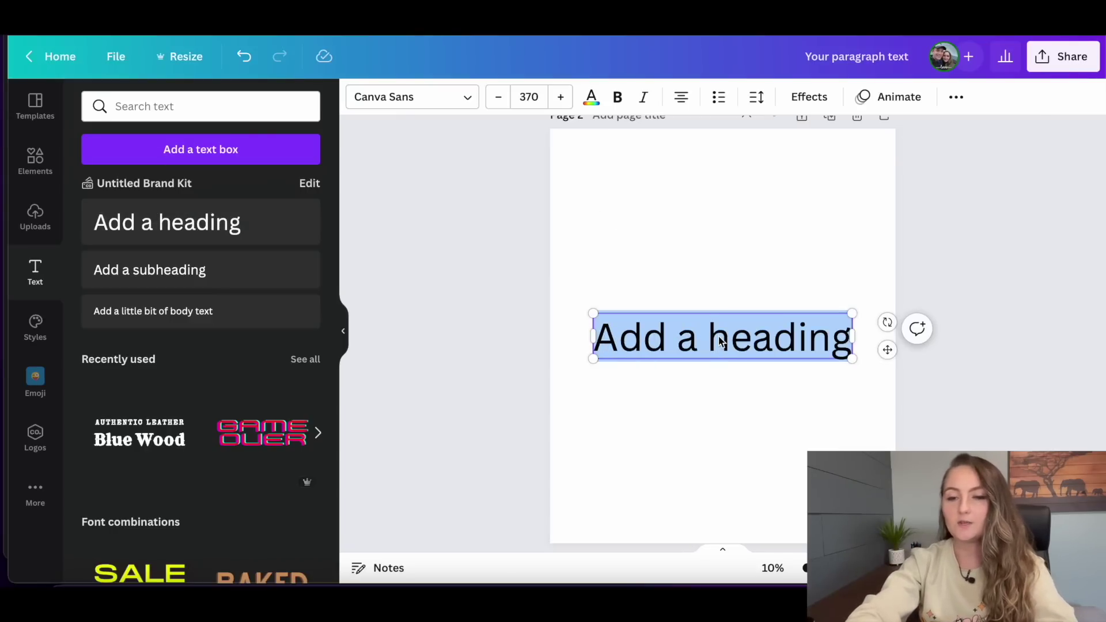
pyautogui.write('C')
pyautogui.press('BackSpace')
pyautogui.write('C')
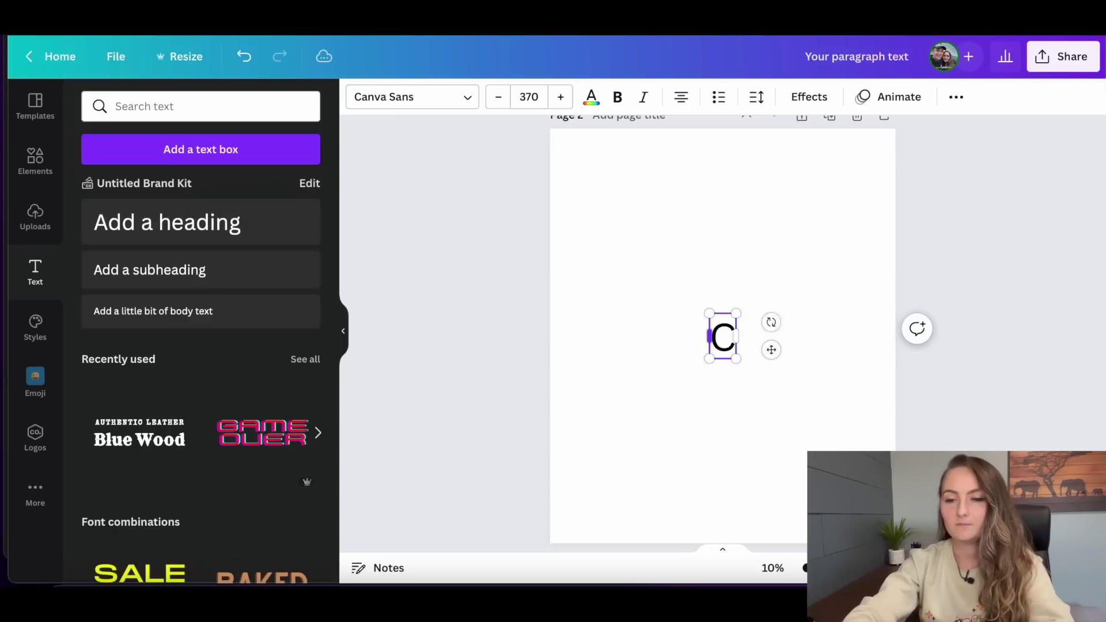
pyautogui.write('HRISTMAS')
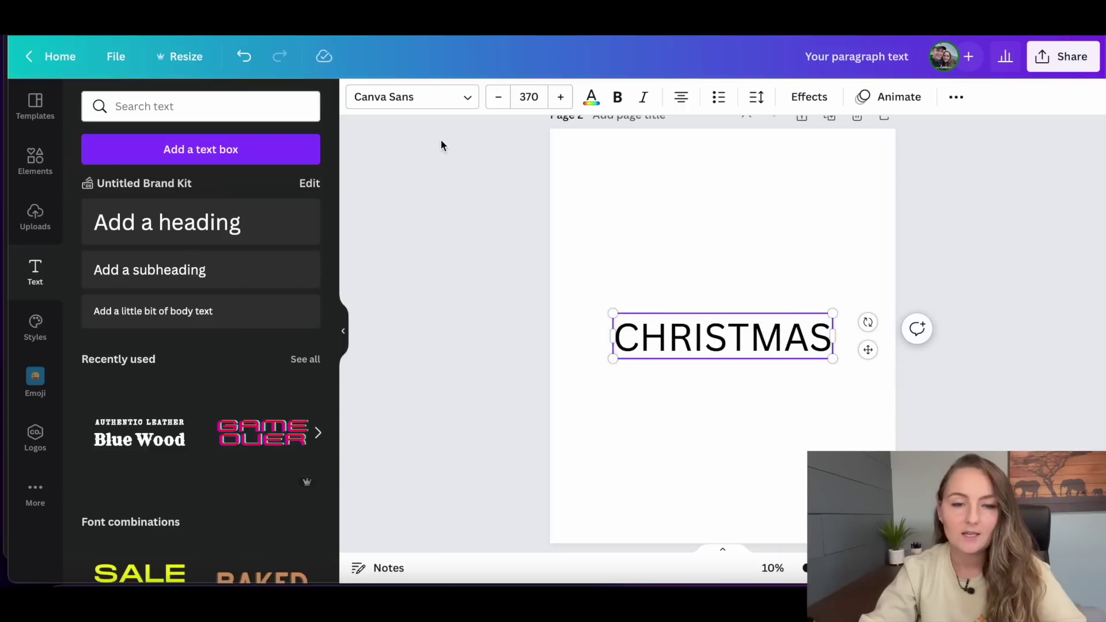
# Set the CHRISTMAS heading's font to the uploaded College Block 2.0 3D extruded style.
pyautogui.click(460, 99)
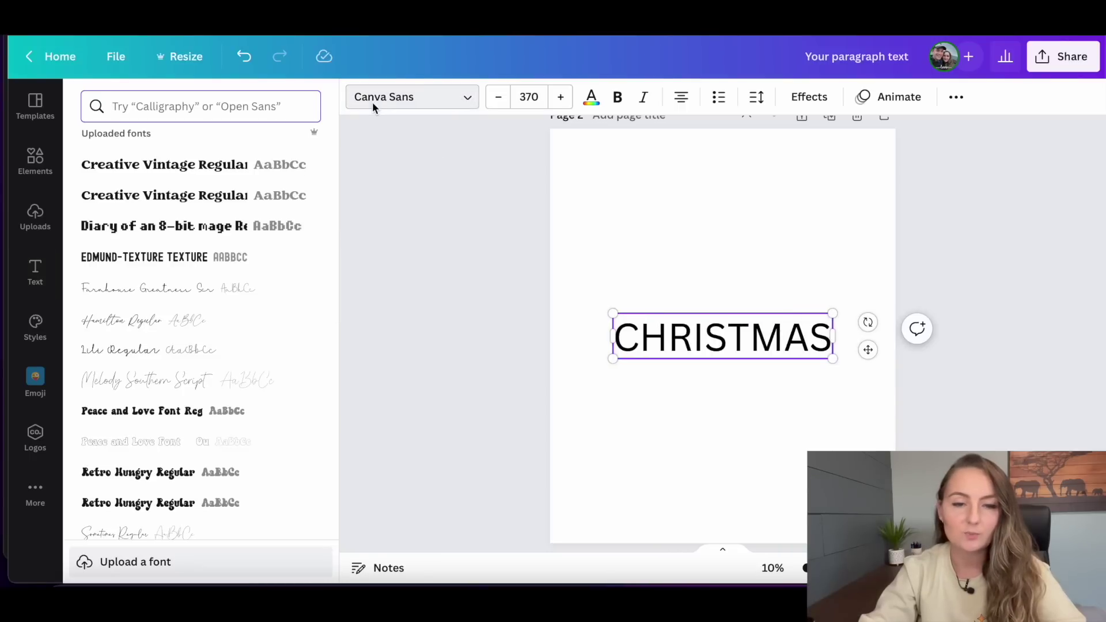
pyautogui.scroll(5, 220, 239)
pyautogui.scroll(2, 218, 237)
pyautogui.scroll(-1, 218, 236)
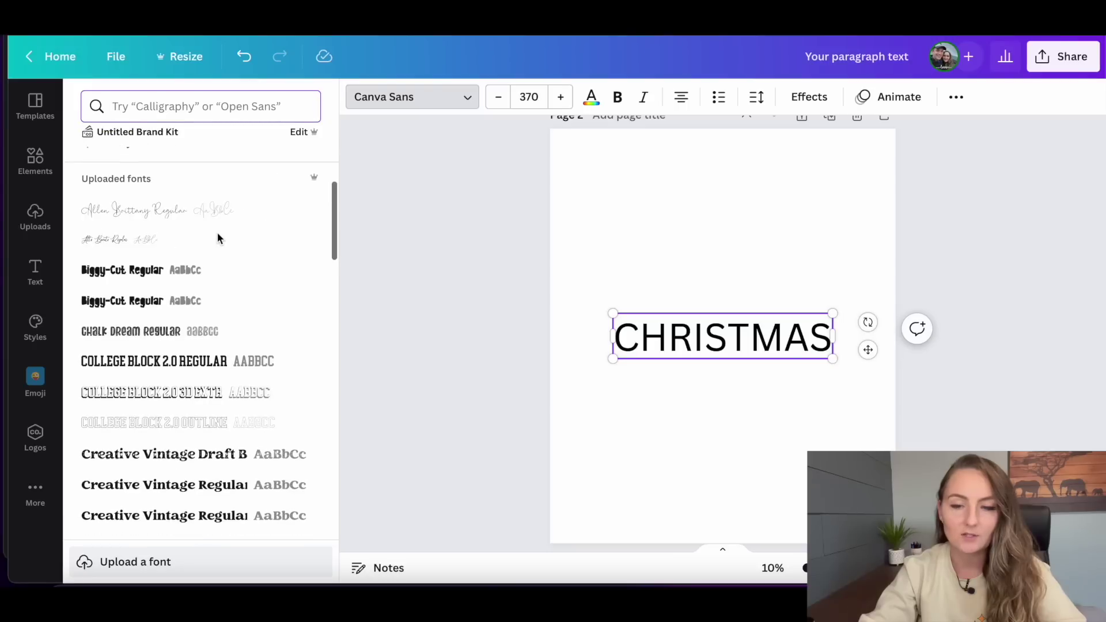
pyautogui.click(167, 393)
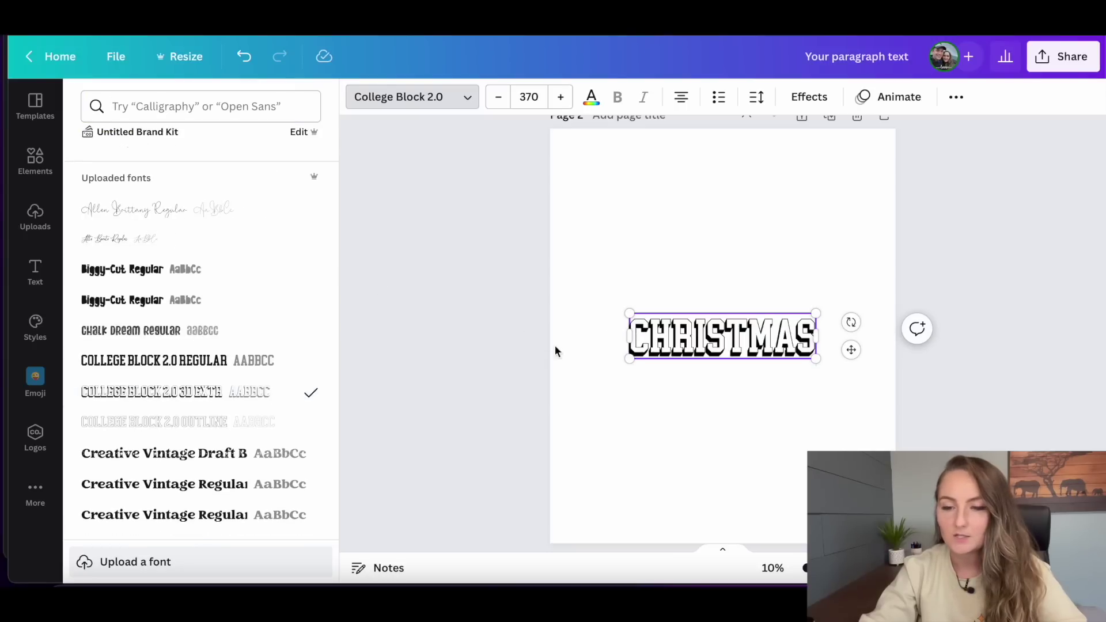
# Enlarge the CHRISTMAS heading to about font size 614, nearly the page width, and move it to the upper part of the page.
pyautogui.moveTo(630, 313); pyautogui.dragTo(563, 298)
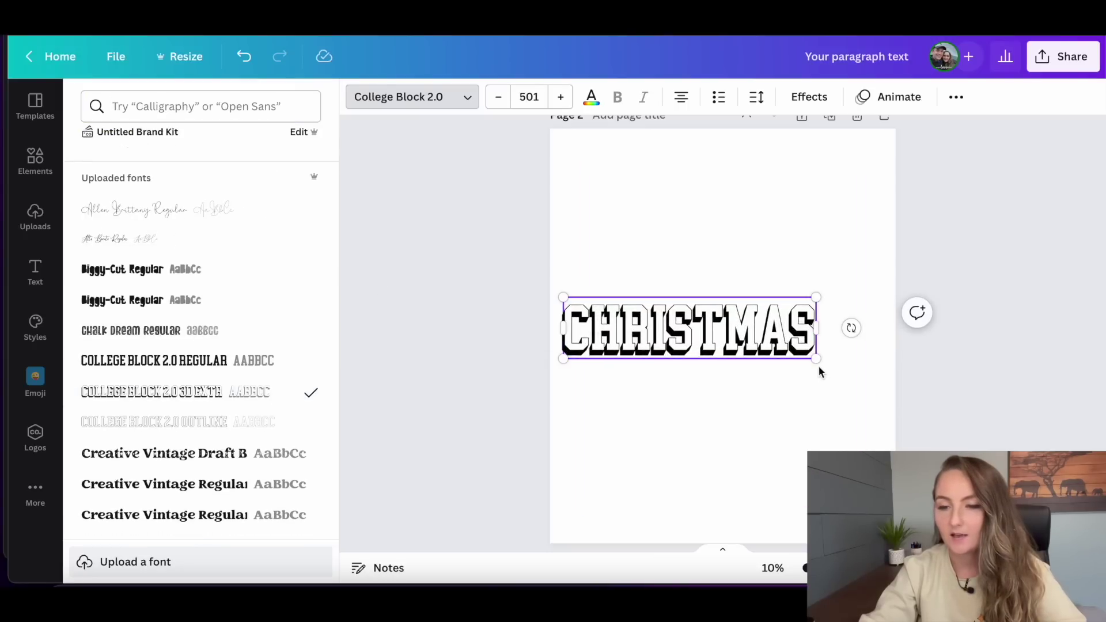
pyautogui.moveTo(817, 360); pyautogui.dragTo(874, 373)
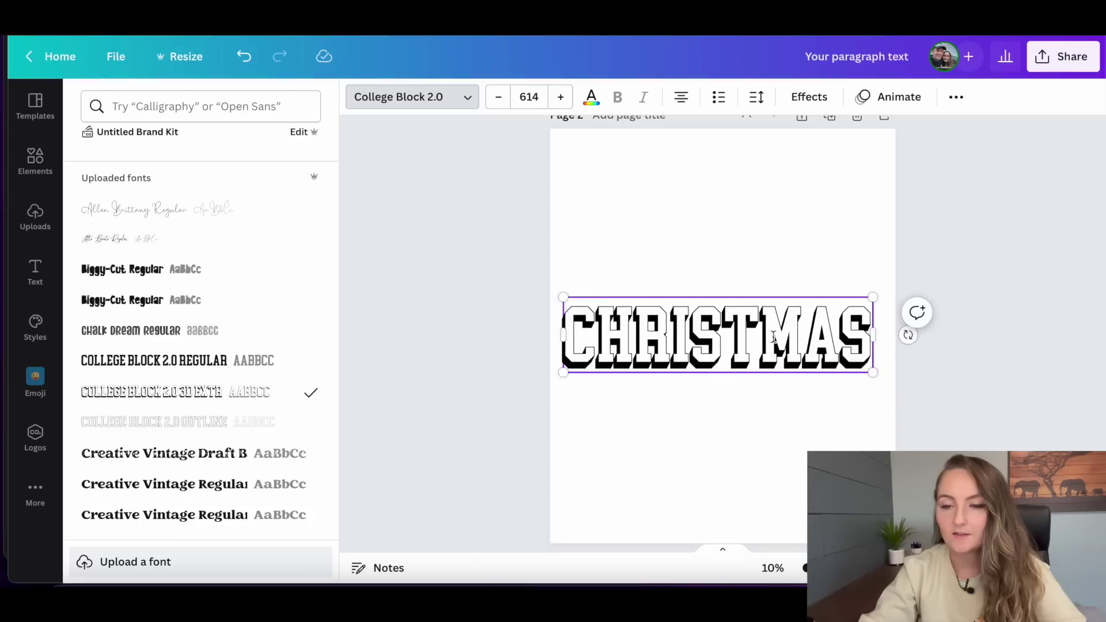
pyautogui.moveTo(760, 298); pyautogui.dragTo(761, 204)
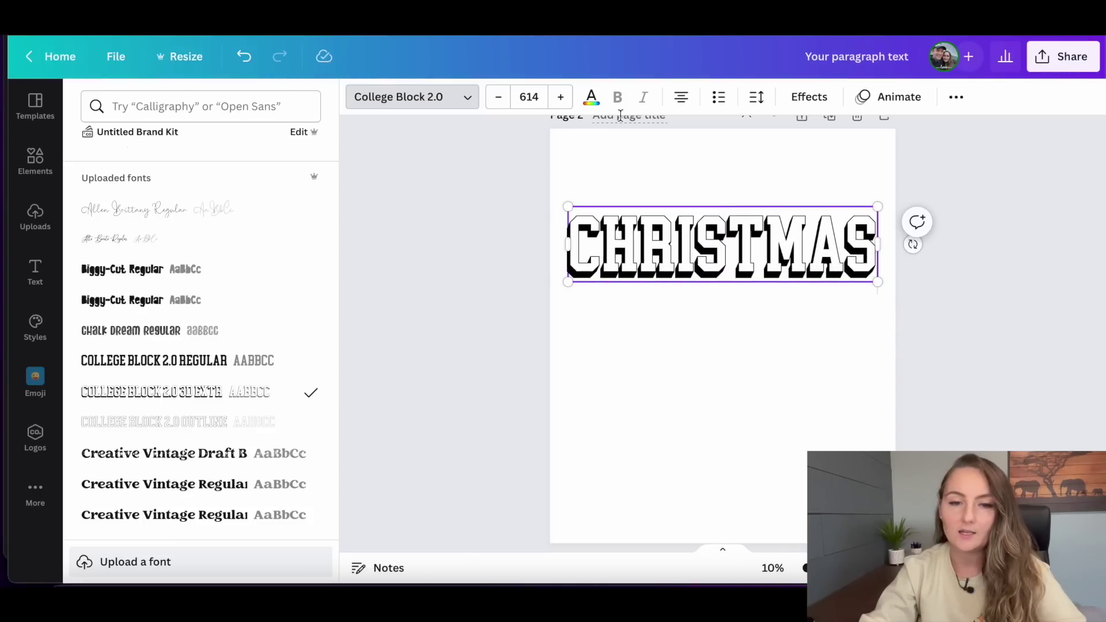
# Colour the CHRISTMAS heading with the red from the document colours.
pyautogui.click(591, 97)
pyautogui.click(217, 177)
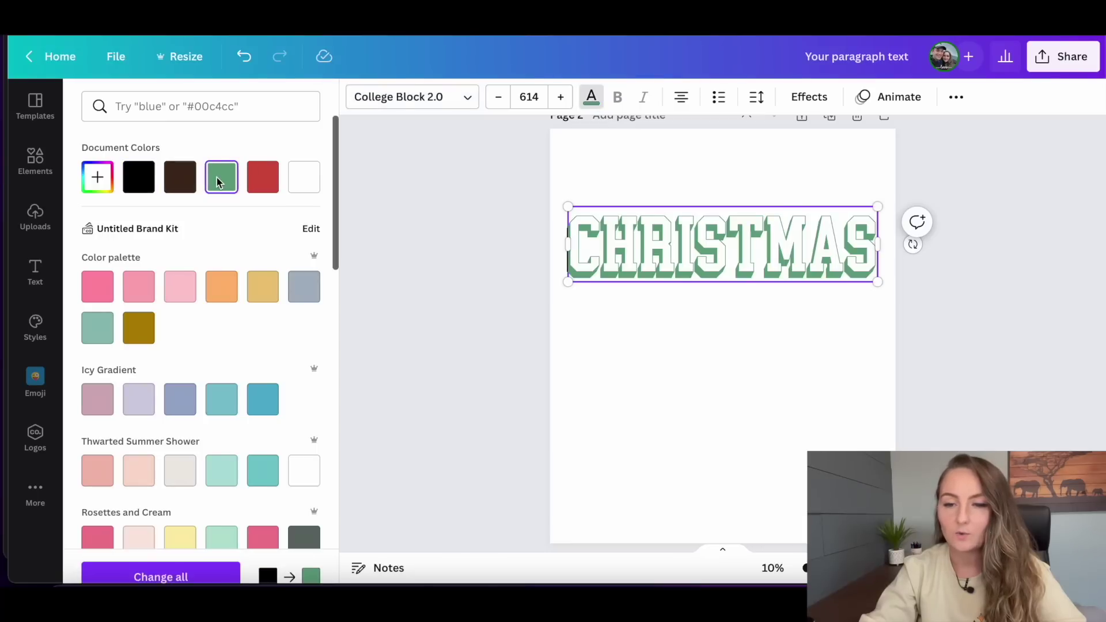
pyautogui.click(256, 186)
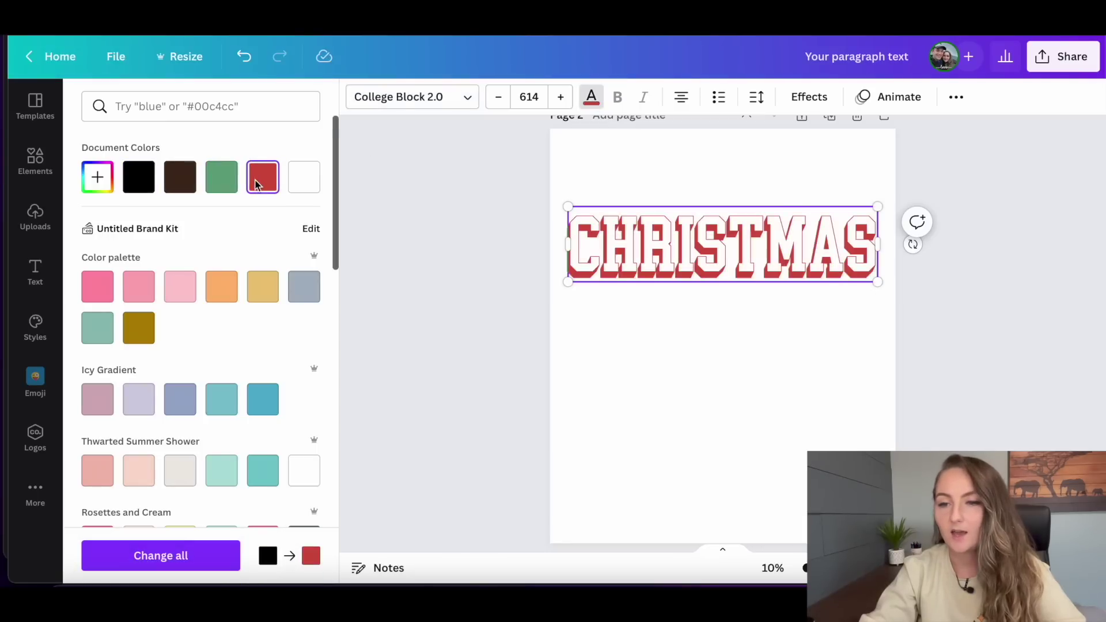
# Apply the Curve shape to the CHRISTMAS heading with a curve value of 53.
pyautogui.click(809, 97)
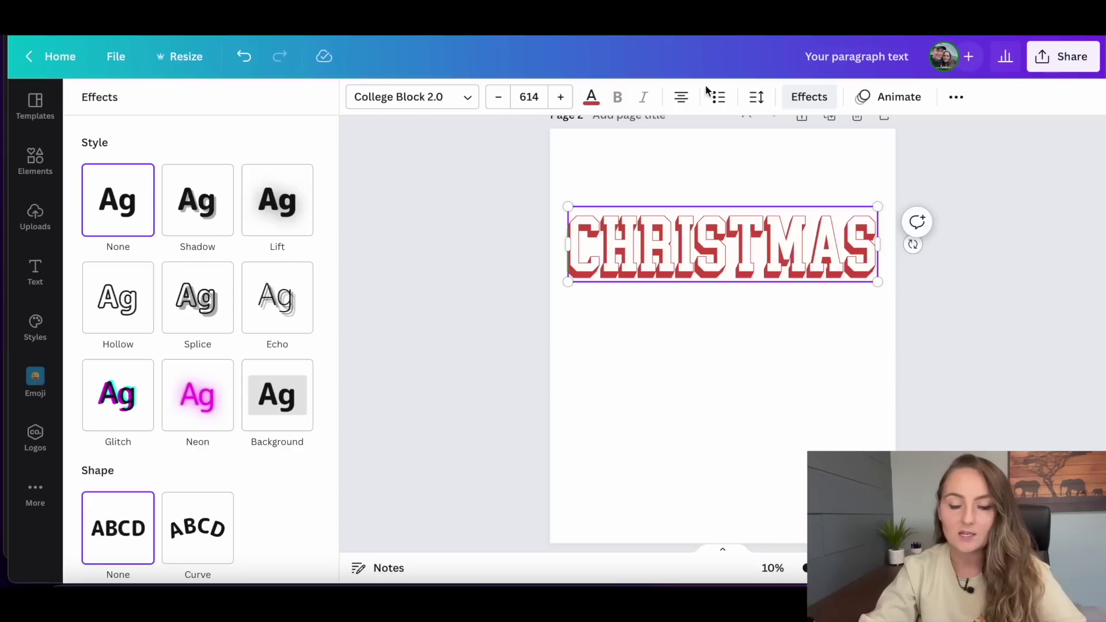
pyautogui.click(205, 526)
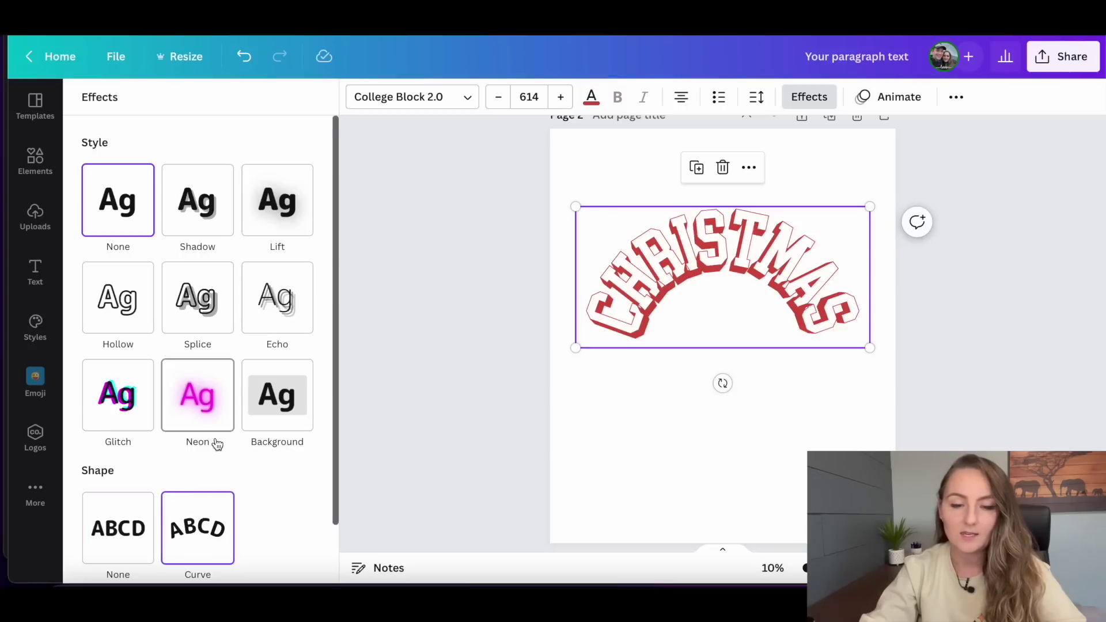
pyautogui.scroll(-2, 273, 487)
pyautogui.moveTo(314, 551); pyautogui.dragTo(261, 563)
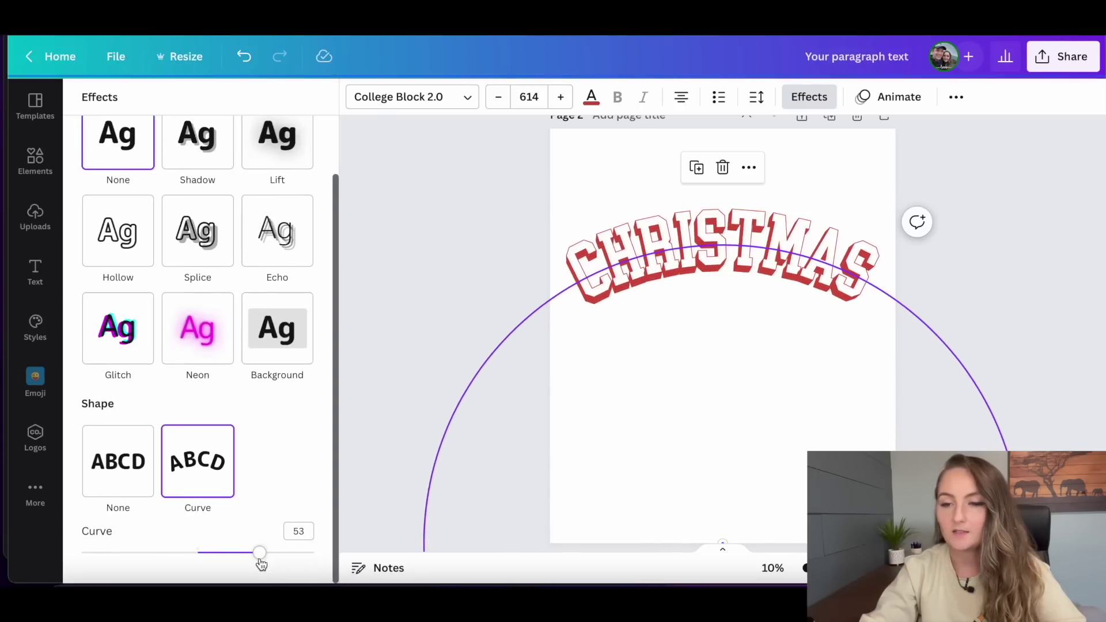
# Move the curved CHRISTMAS heading up to just below the top edge of the page.
pyautogui.press('Escape')
pyautogui.moveTo(798, 282); pyautogui.dragTo(798, 223)
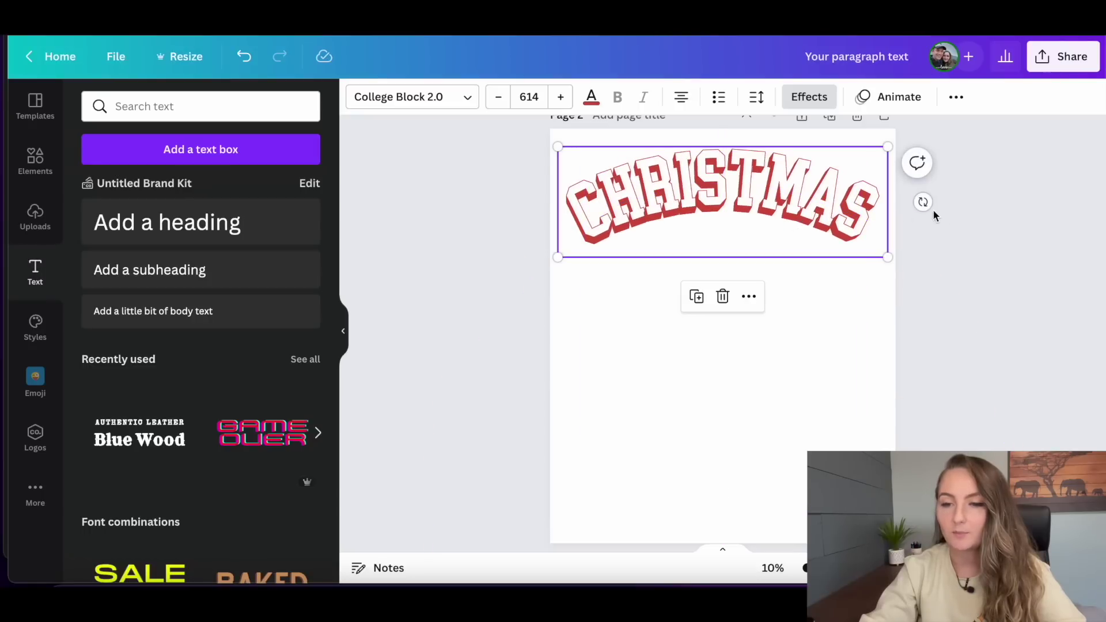
pyautogui.click(943, 214)
pyautogui.click(812, 218)
pyautogui.moveTo(814, 214); pyautogui.dragTo(813, 213)
pyautogui.click(956, 170)
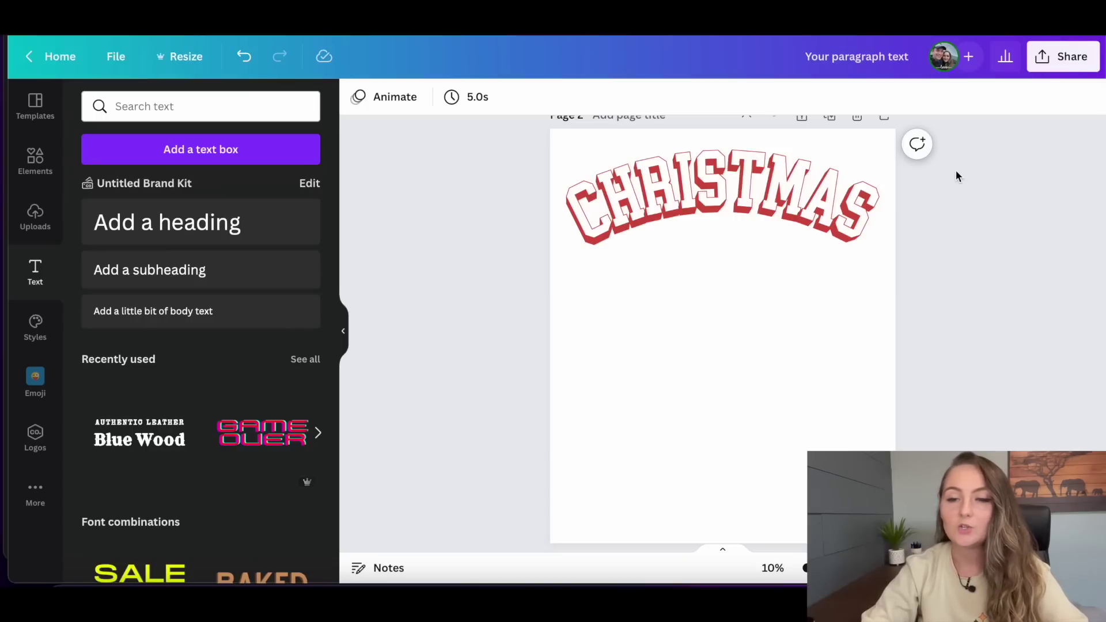
# Change the curved CHRISTMAS heading's font to College Block 2.0 Regular.
pyautogui.click(774, 215)
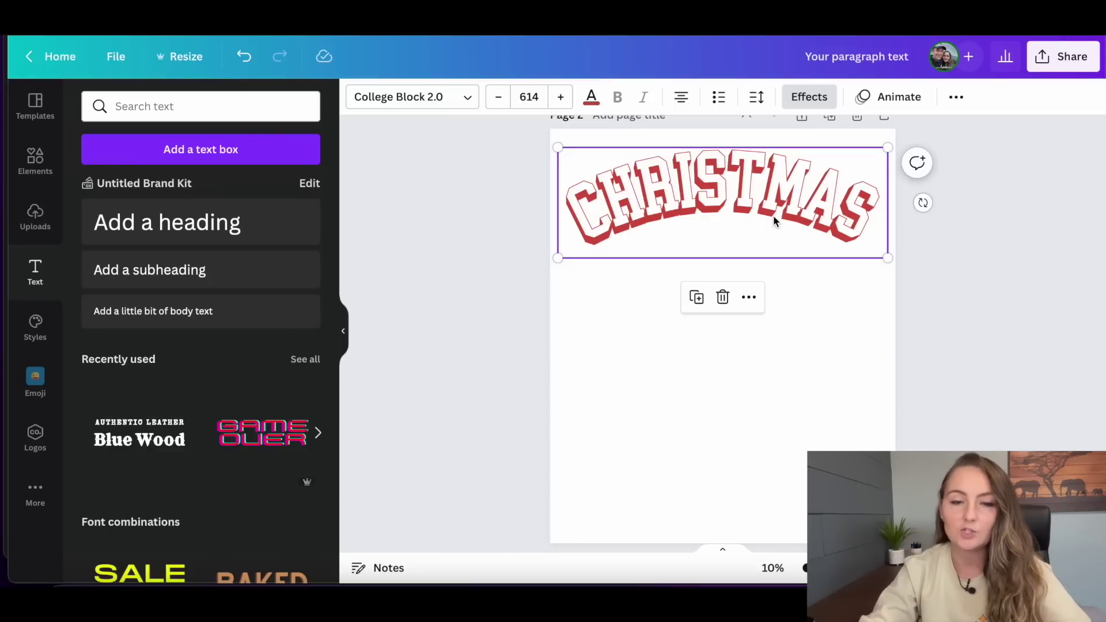
pyautogui.click(450, 95)
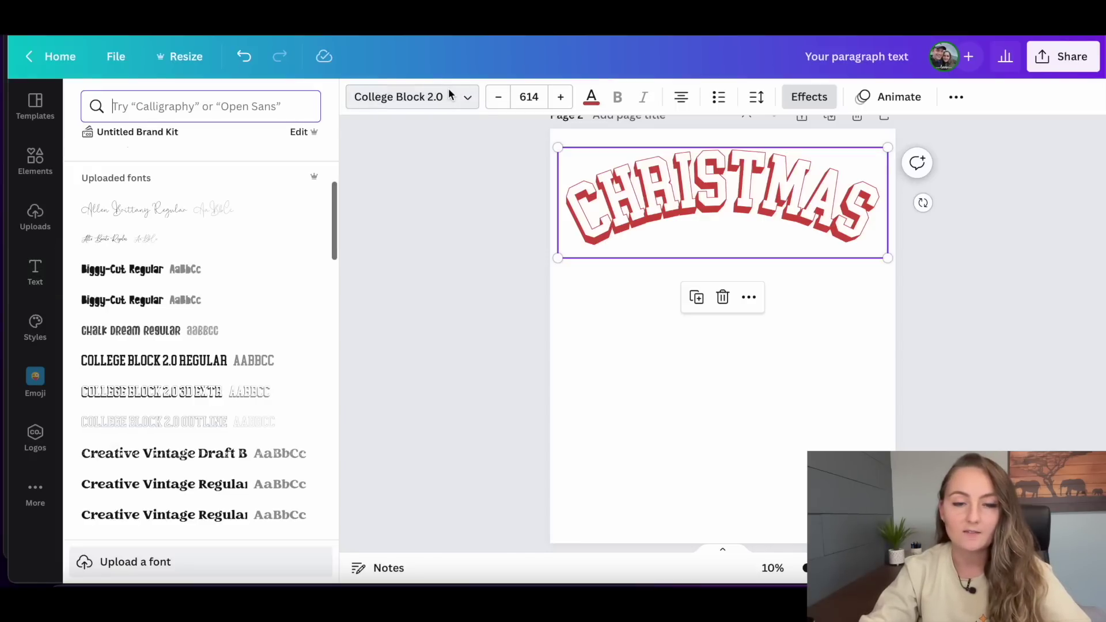
pyautogui.click(168, 361)
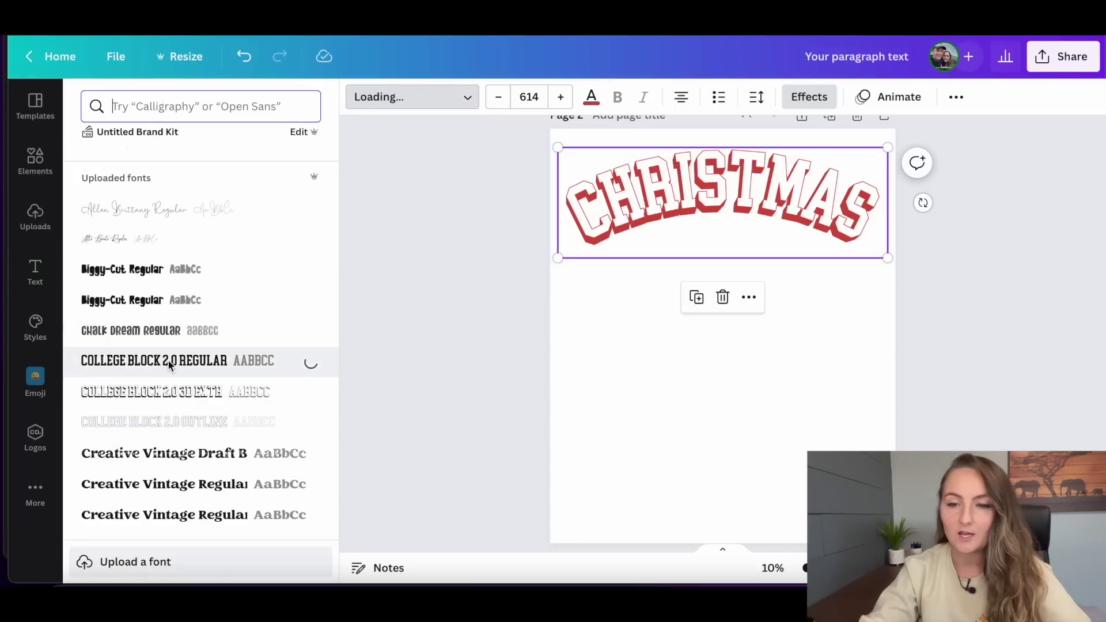
pyautogui.press('Escape')
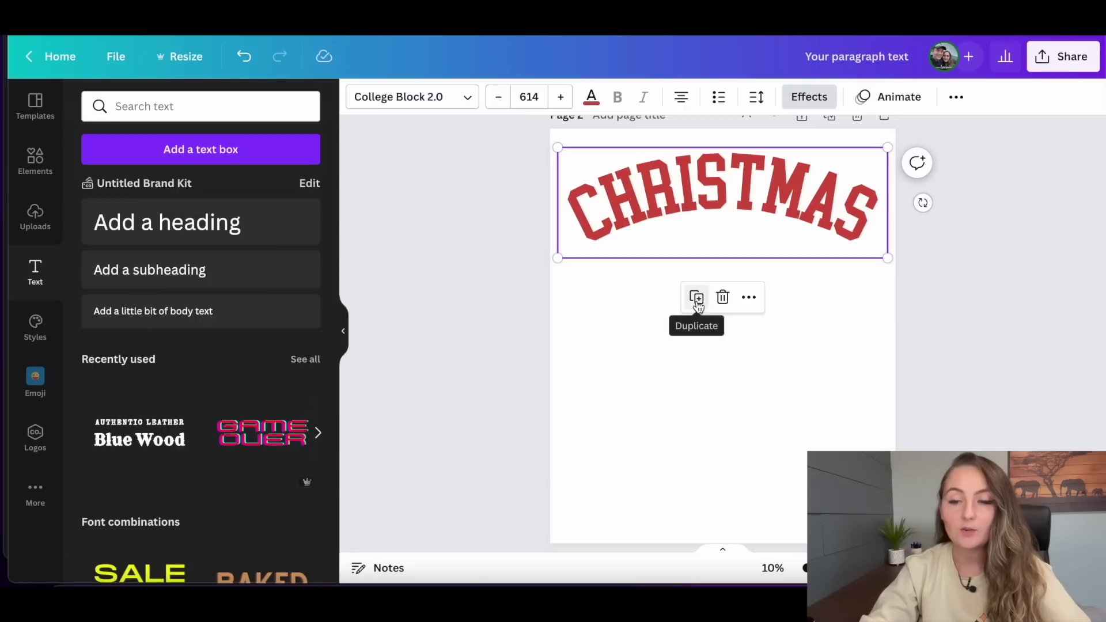
# Duplicate the curved CHRISTMAS heading and apply the Hollow effect with thickness 50 to the copy.
pyautogui.click(697, 298)
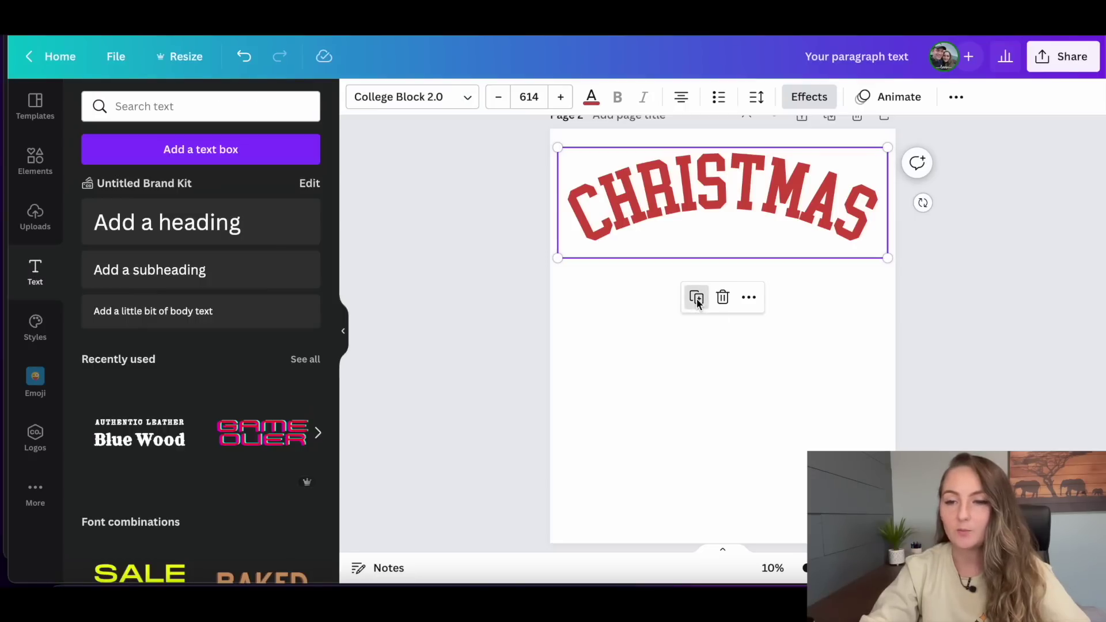
pyautogui.click(821, 98)
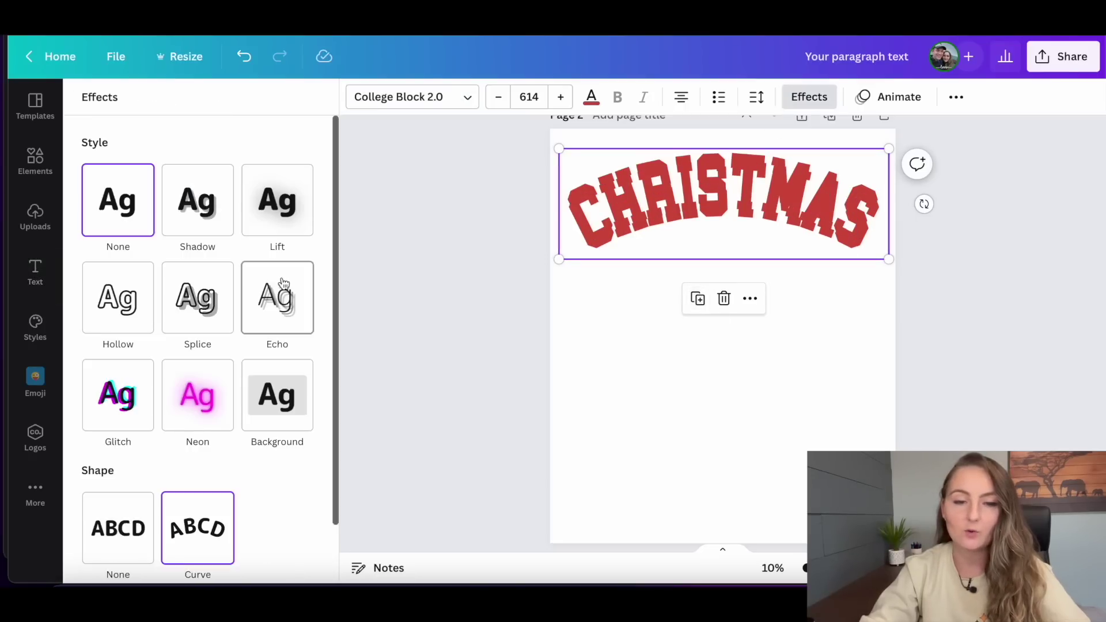
pyautogui.click(118, 302)
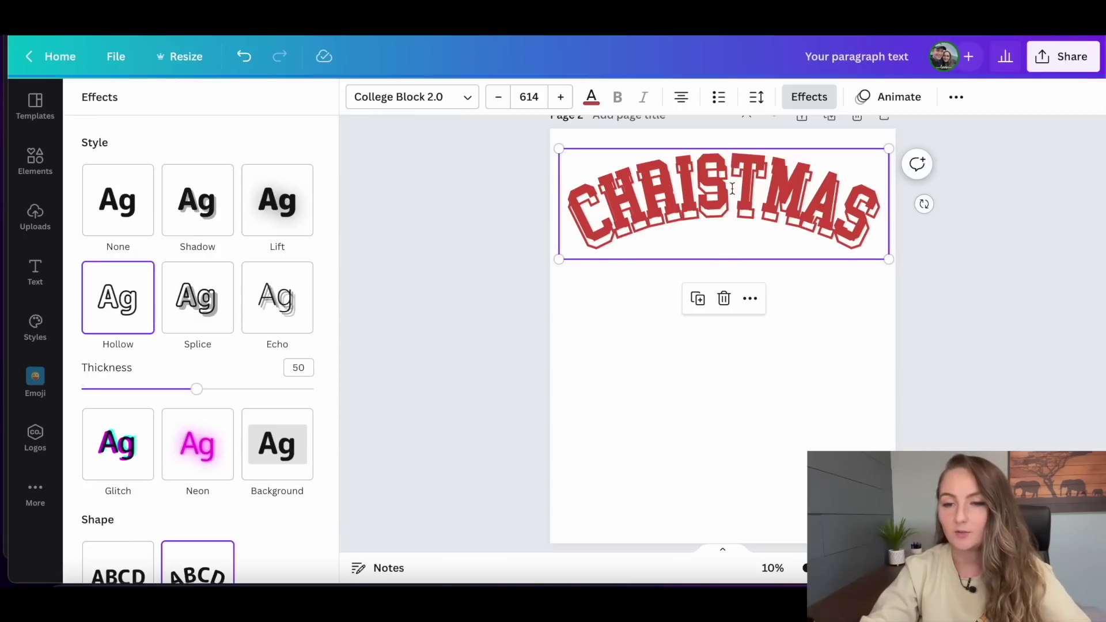
# Align the hollow copy over the red CHRISTMAS heading and set its colour to black.
pyautogui.moveTo(732, 207); pyautogui.dragTo(732, 197)
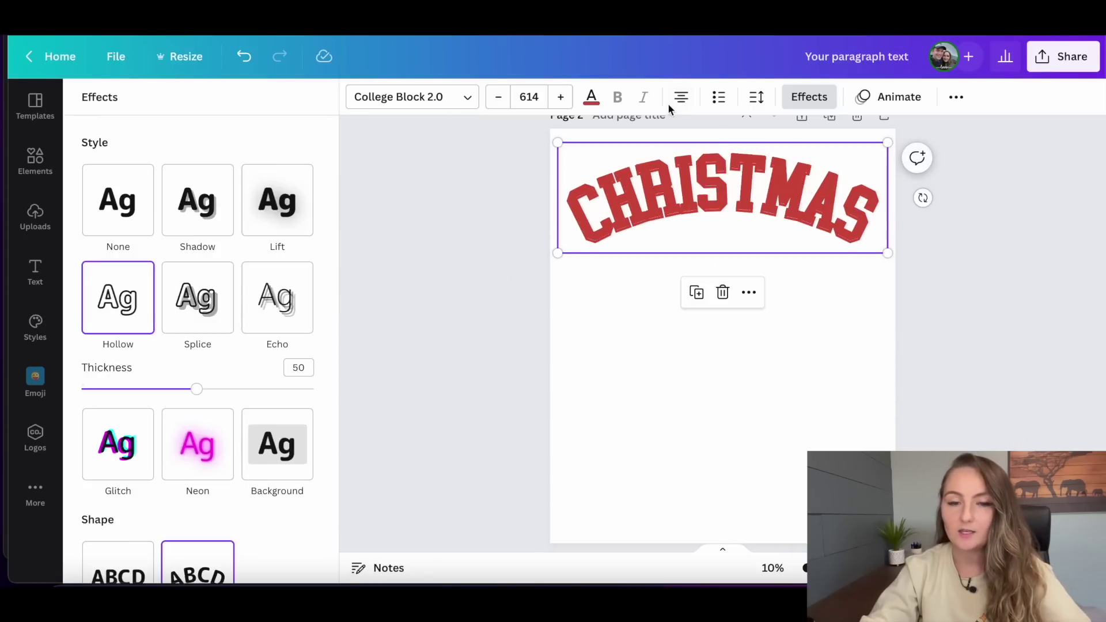
pyautogui.click(591, 96)
pyautogui.click(139, 177)
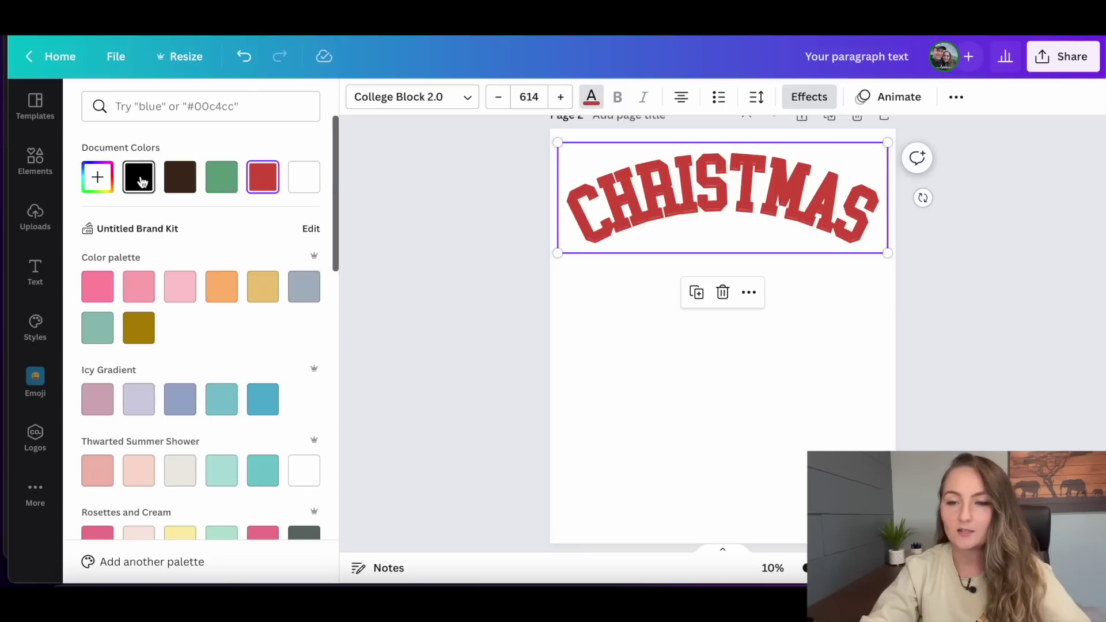